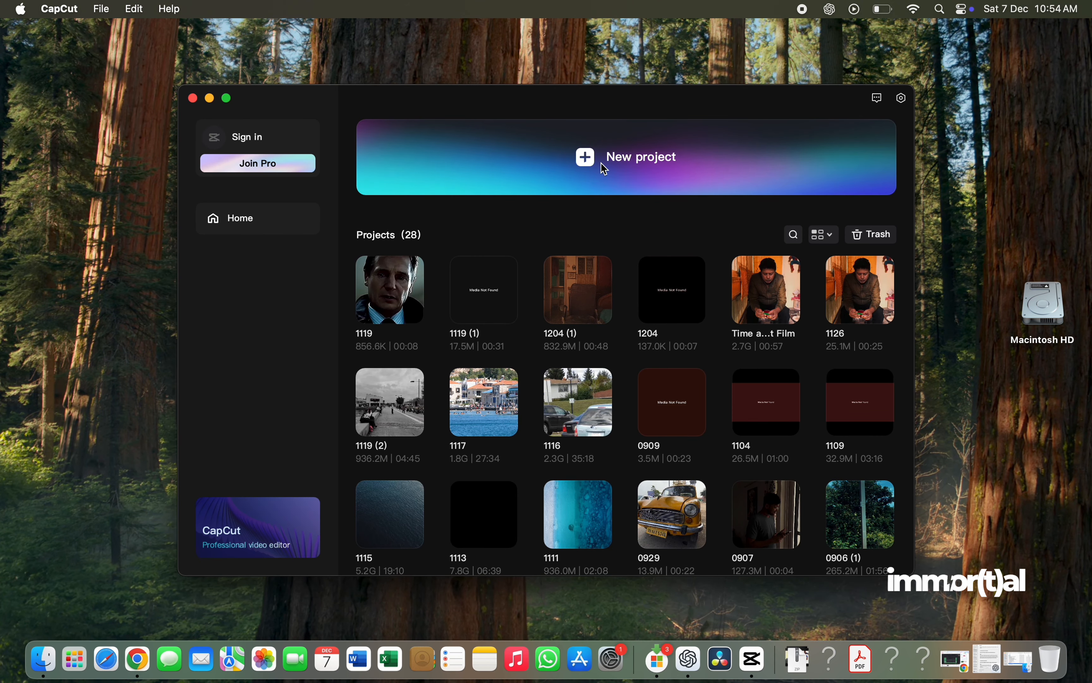
- Create a new project and look through the audio and text libraries before returning to the media library
click(625, 167)
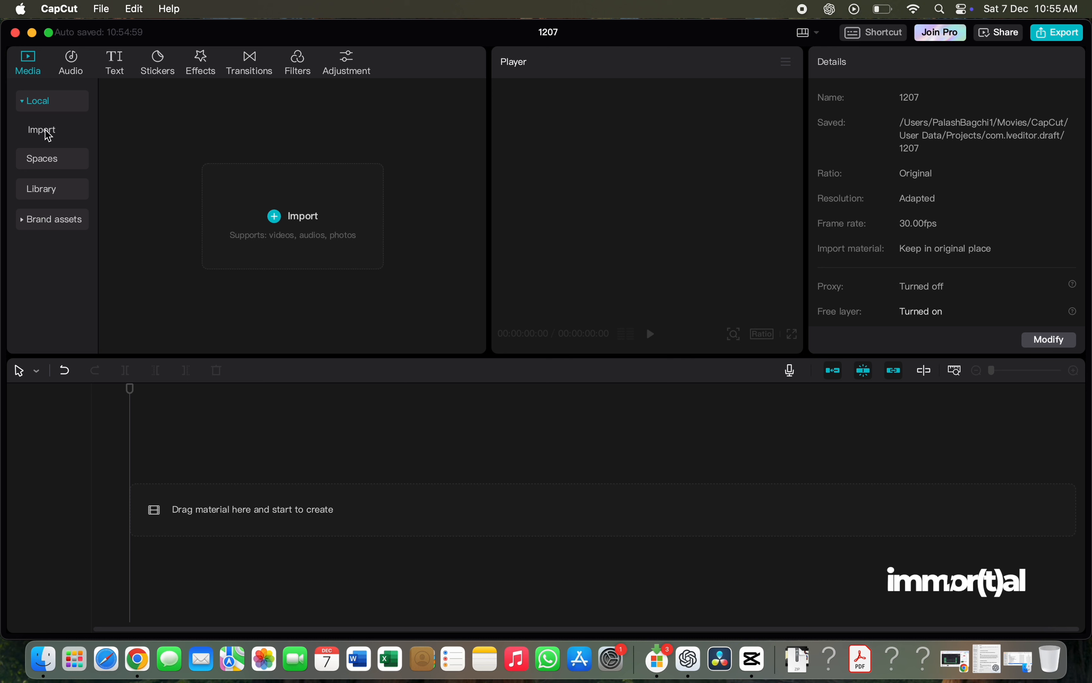
click(70, 72)
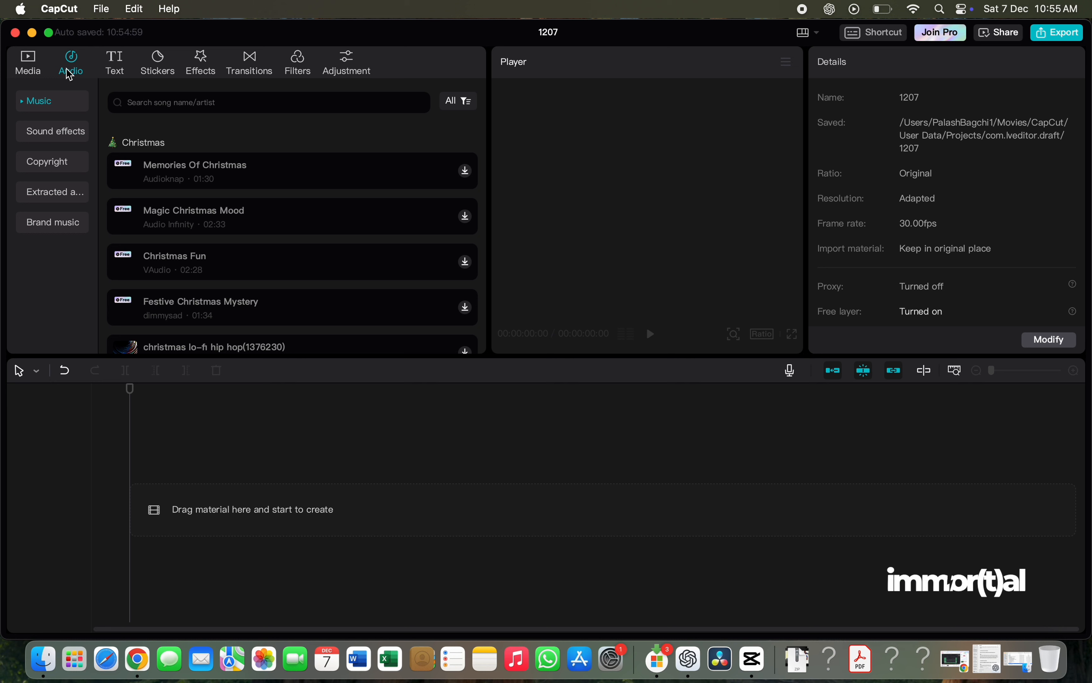
click(118, 68)
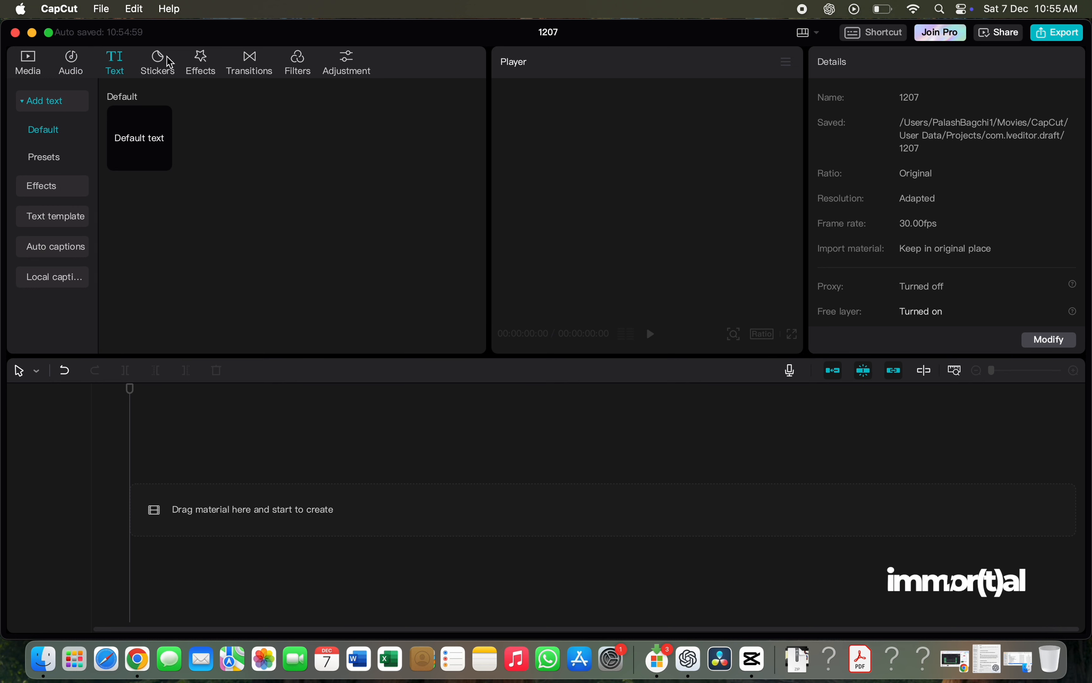
click(29, 66)
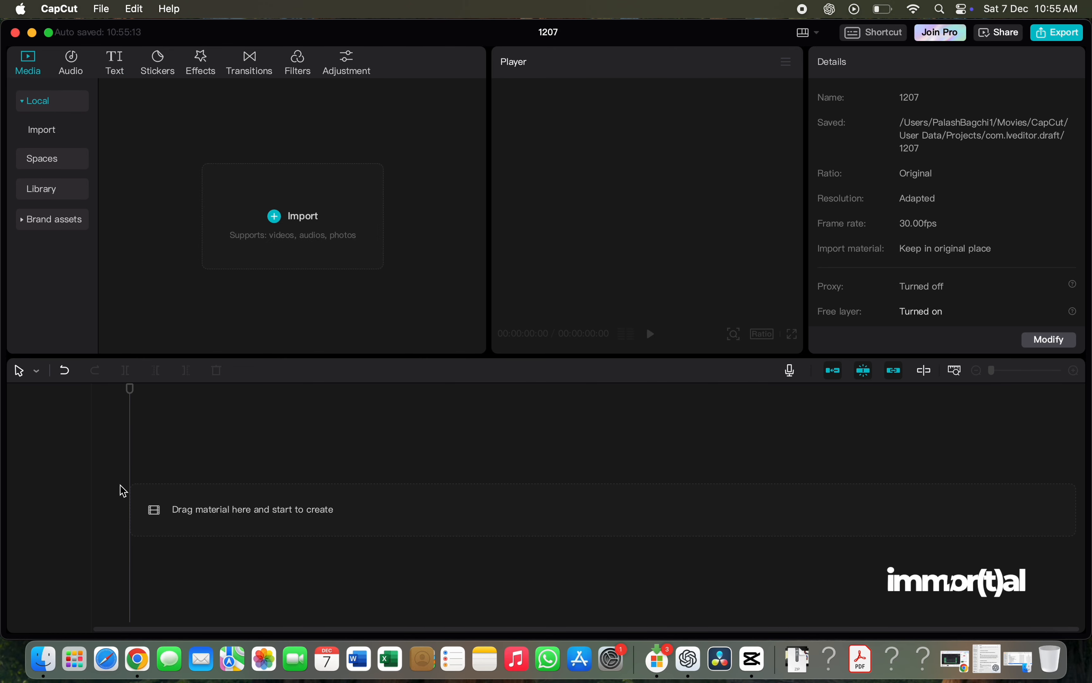
- Import IMG_5845.mov from Finder's Downloads folder into the project's media in CapCut
click(44, 662)
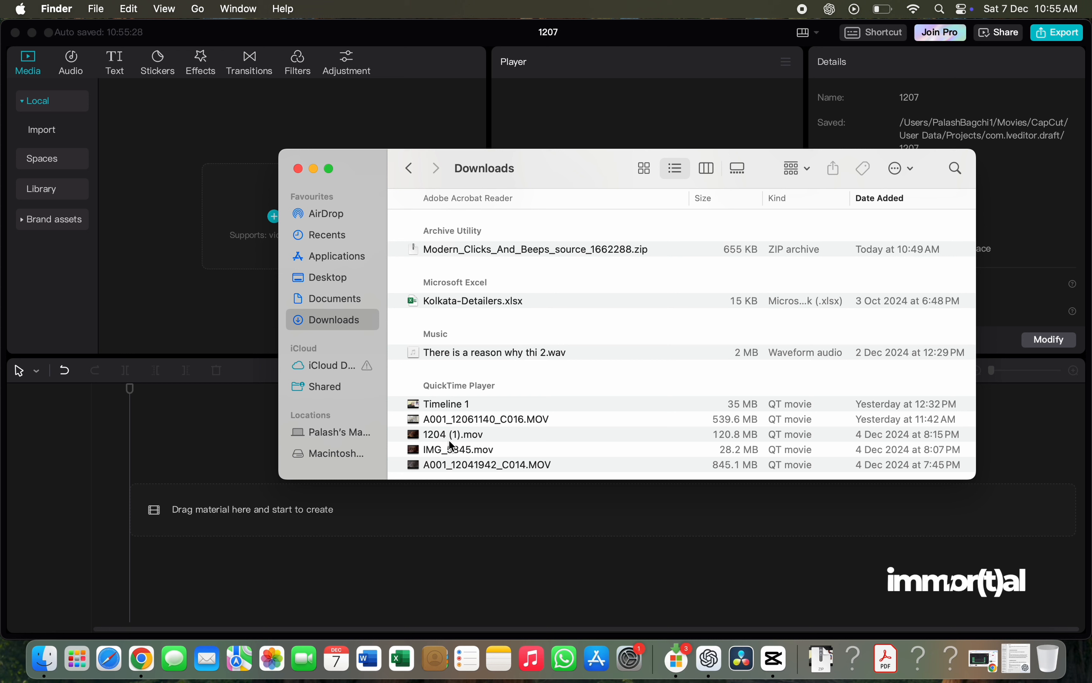
drag(448, 449, 205, 276)
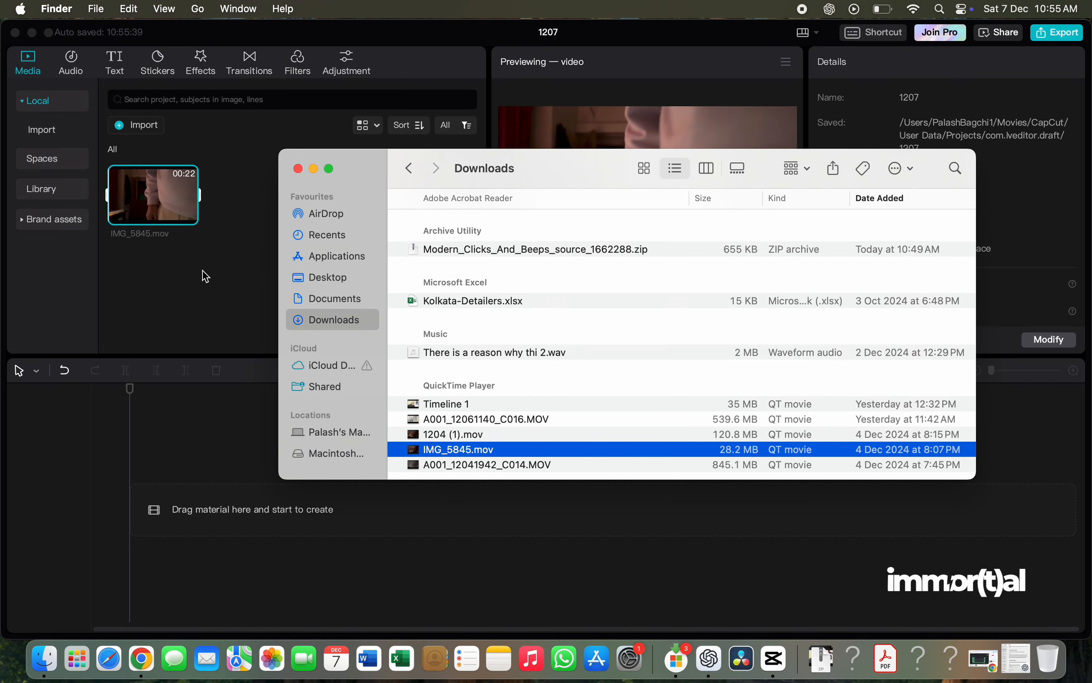
click(194, 284)
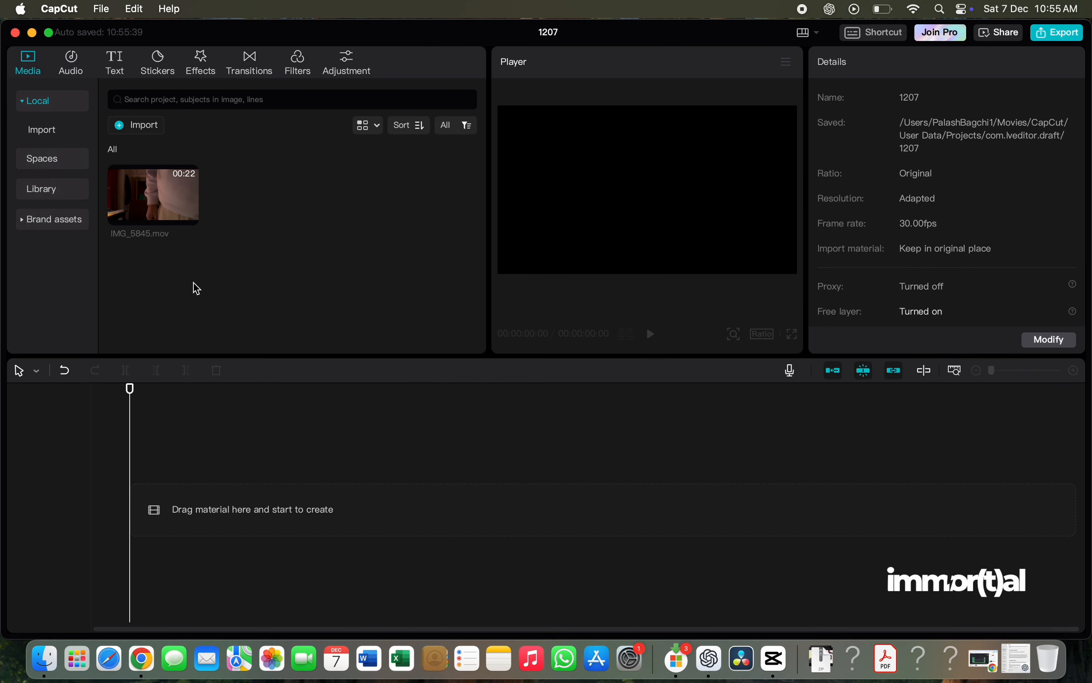
- Preview IMG_5845.mov and place it at the start of the empty timeline
click(153, 208)
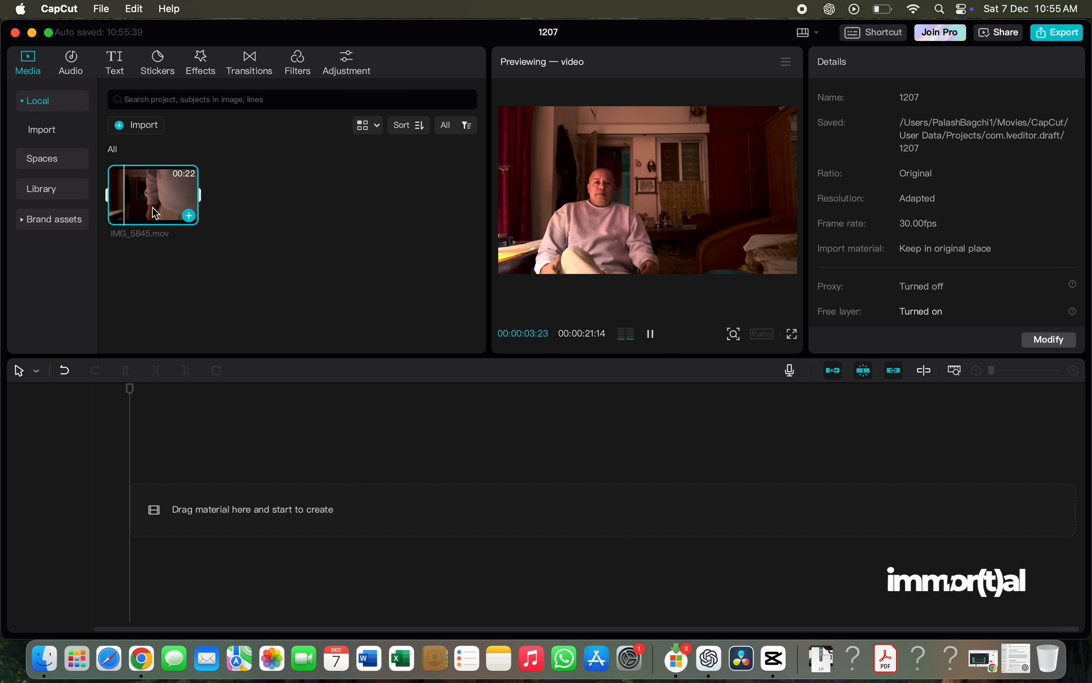
click(154, 209)
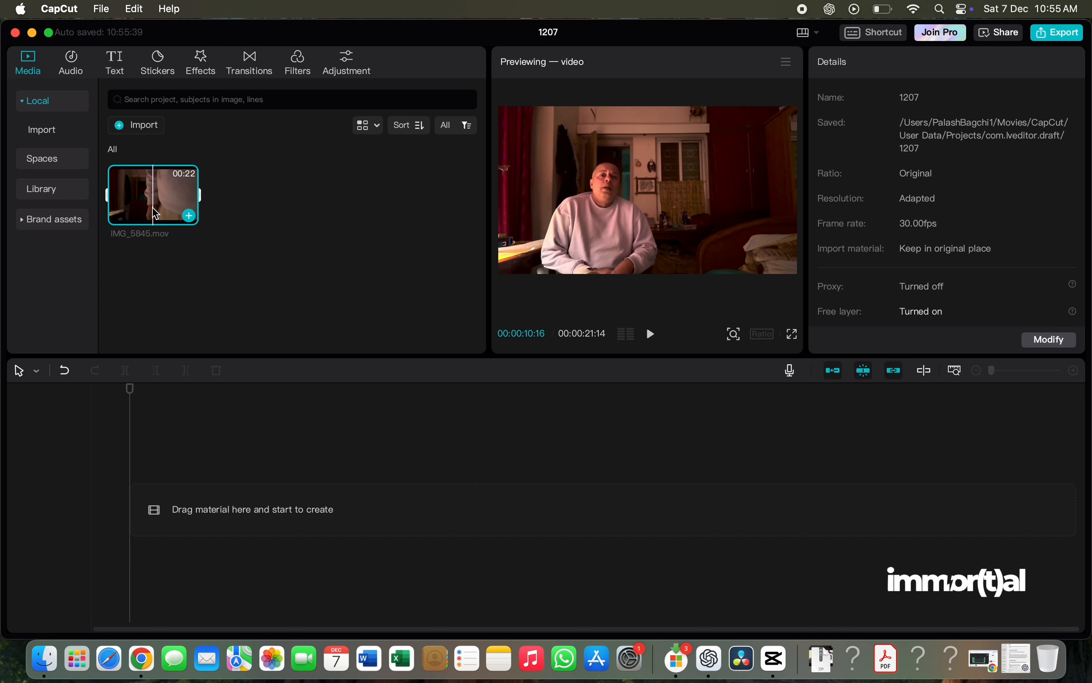
drag(141, 205, 138, 515)
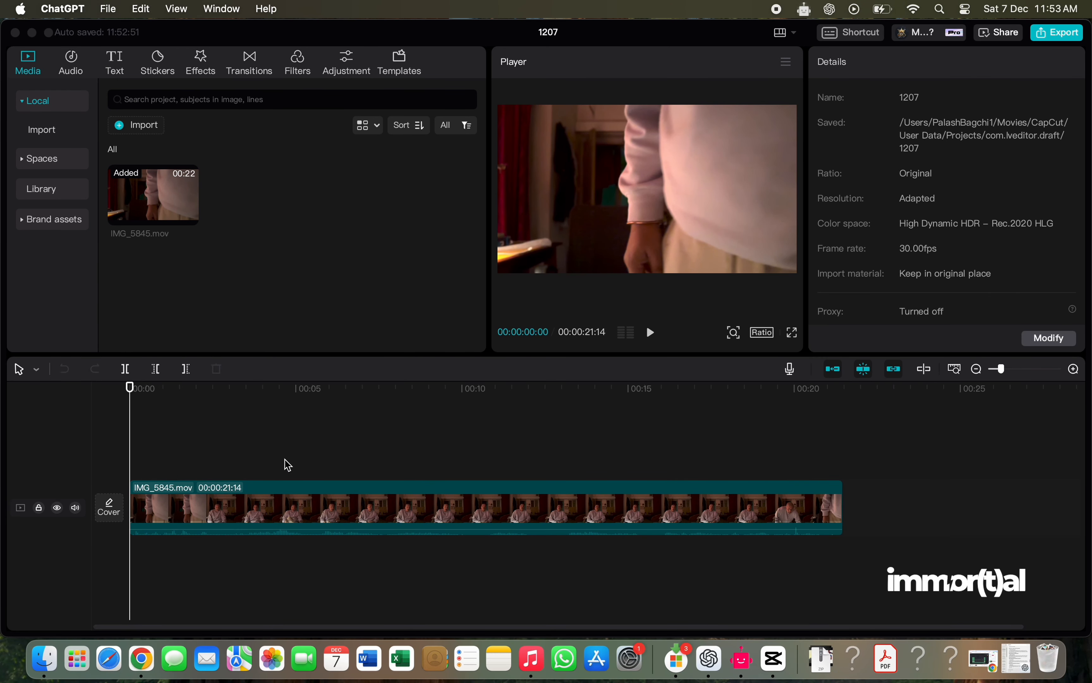
- Split the IMG_5845.mov clip on the timeline at 00:00:02:23
click(282, 511)
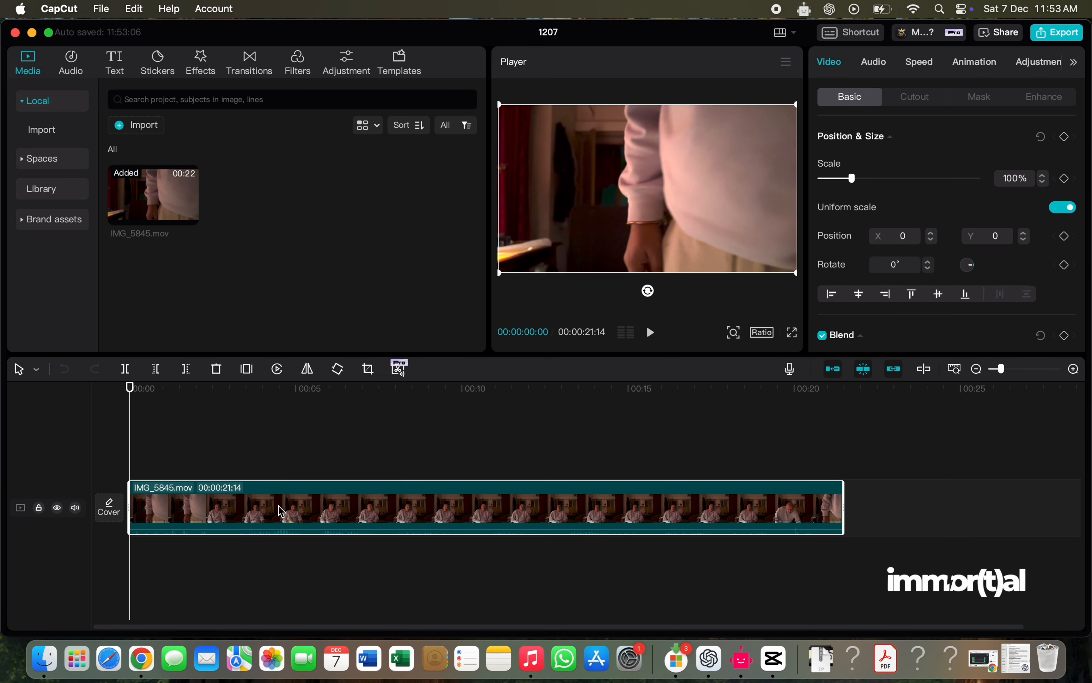
drag(131, 389, 222, 404)
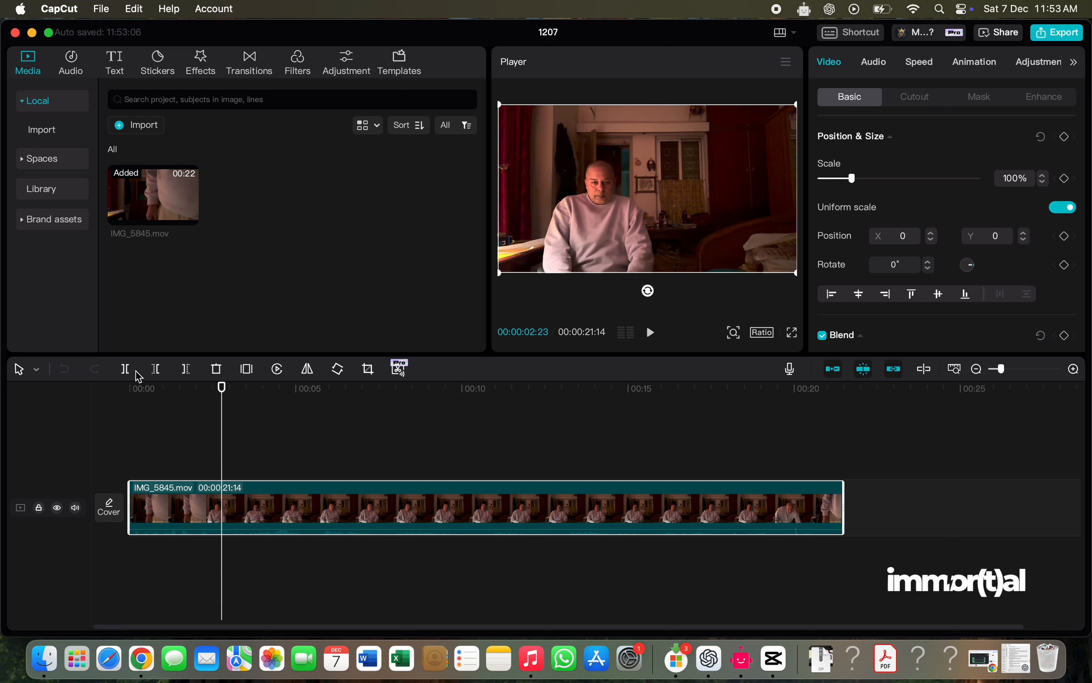
click(125, 368)
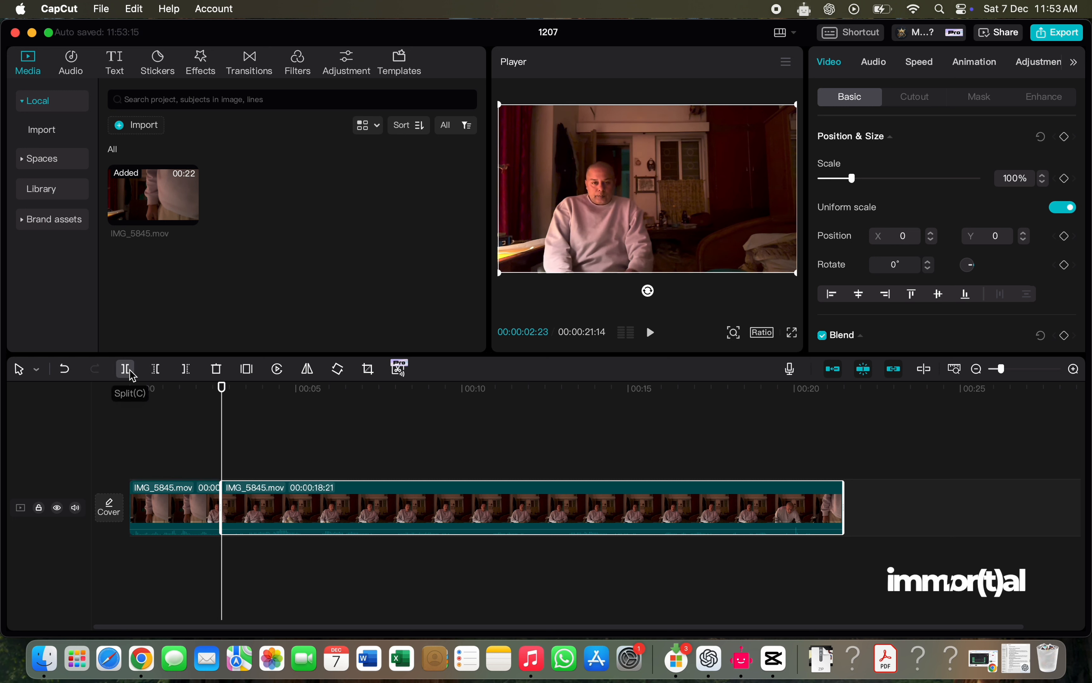
- Try deleting the short opening segment before the split, and undo the deletion
click(190, 521)
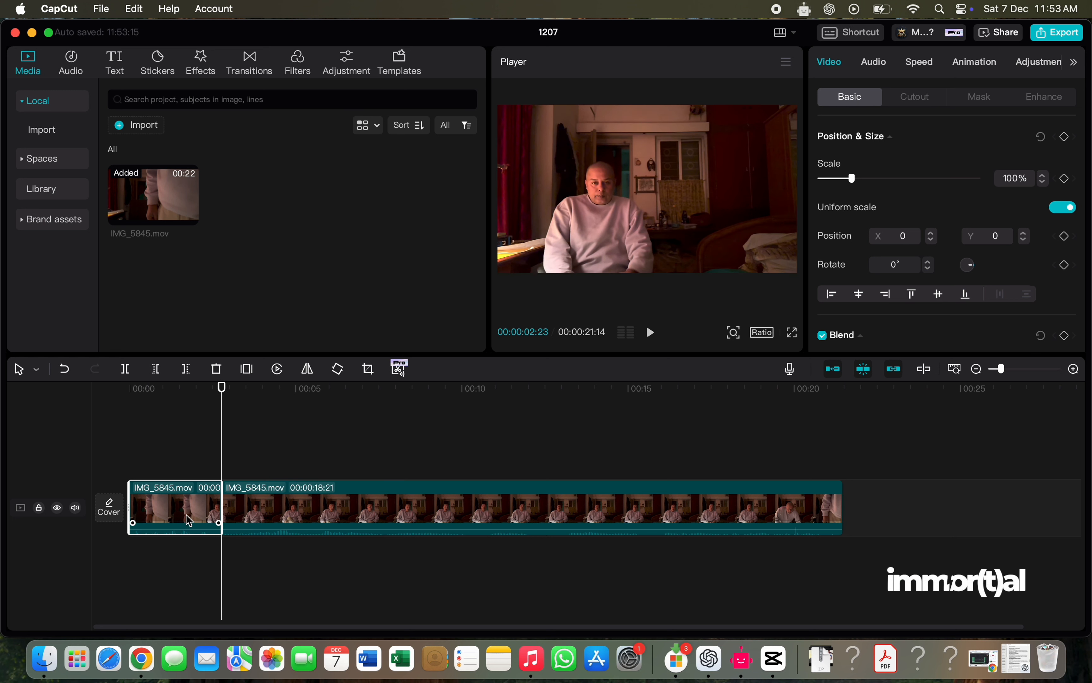
right_click(168, 509)
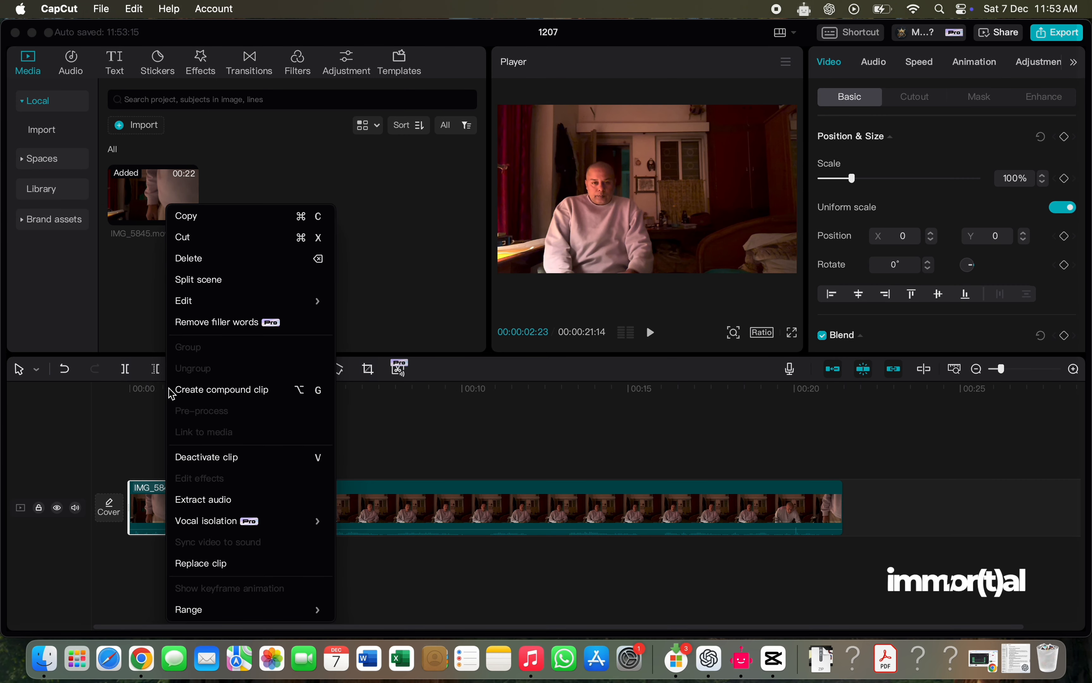
click(226, 259)
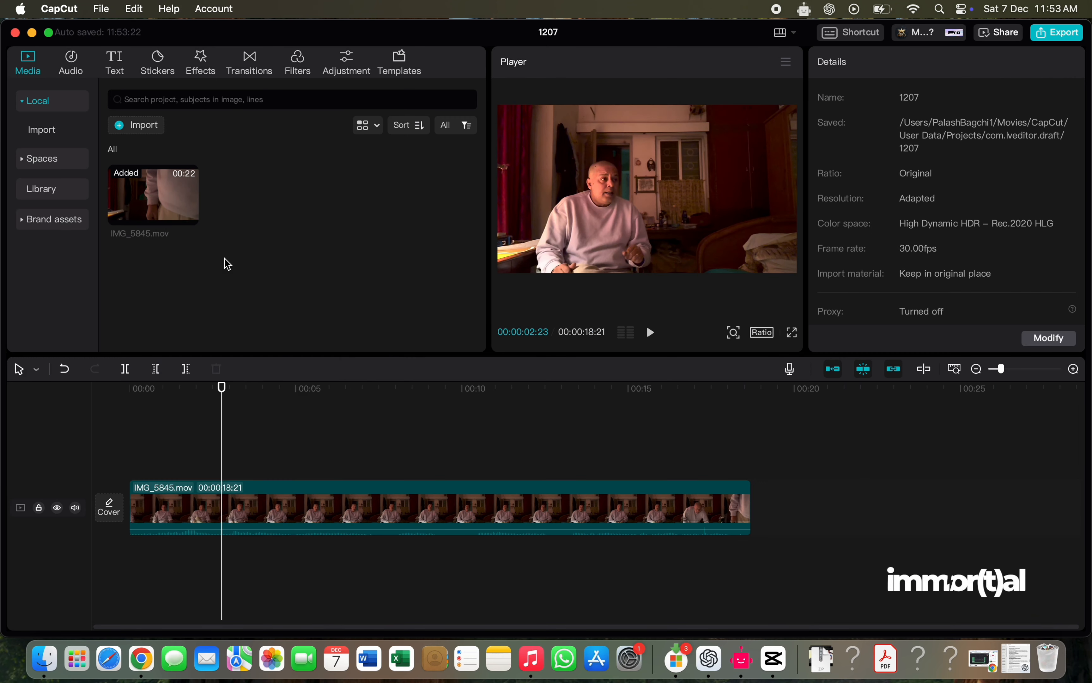
drag(224, 393, 360, 414)
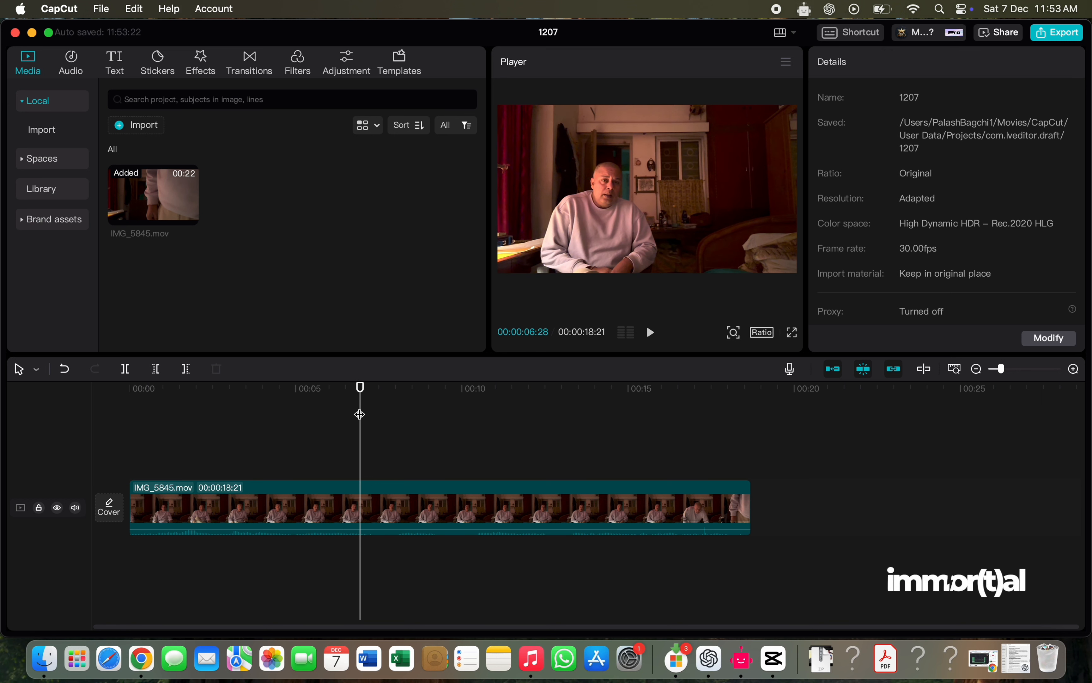
key(super+z)
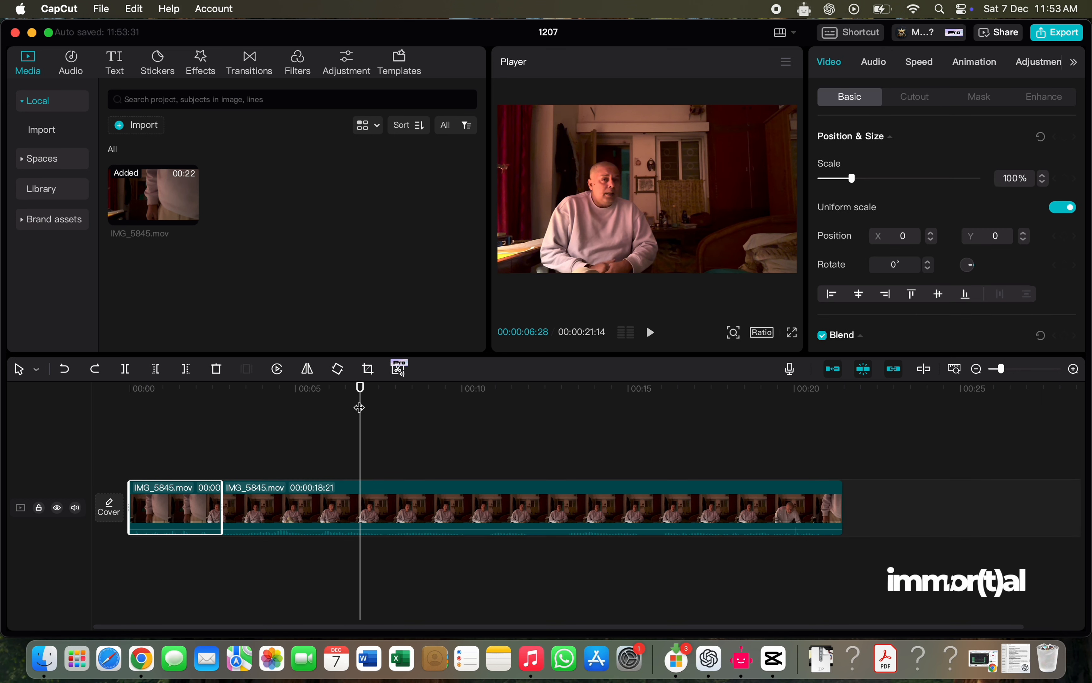
- Add the Glare II transition at the cut between the two segments and play back that part of the timeline
drag(359, 389, 216, 389)
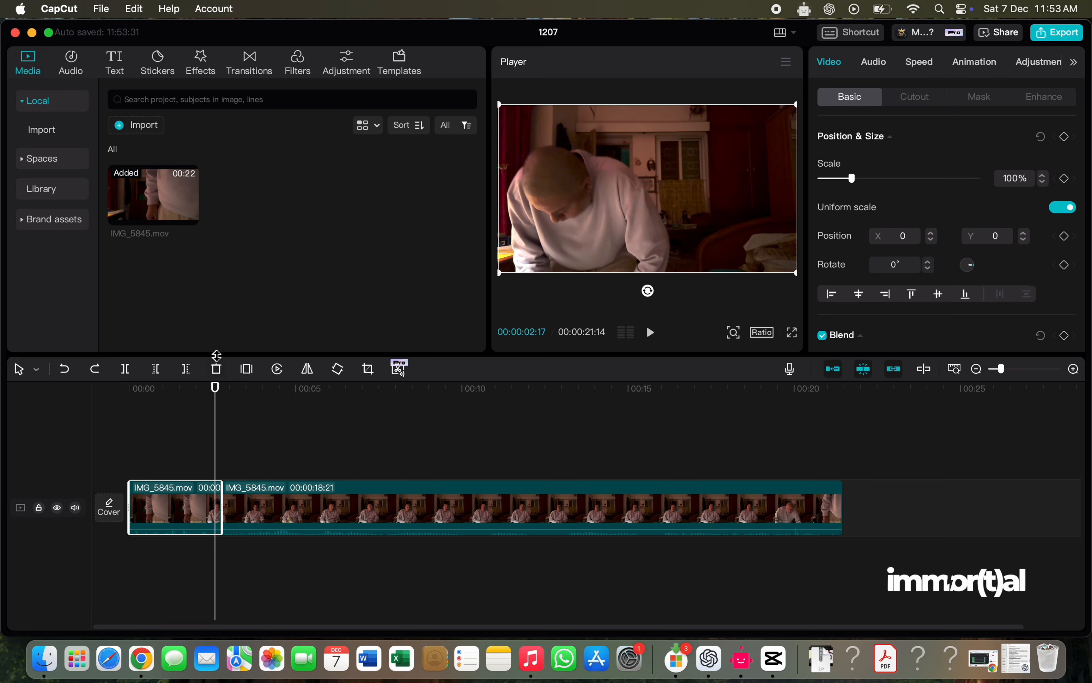
click(251, 73)
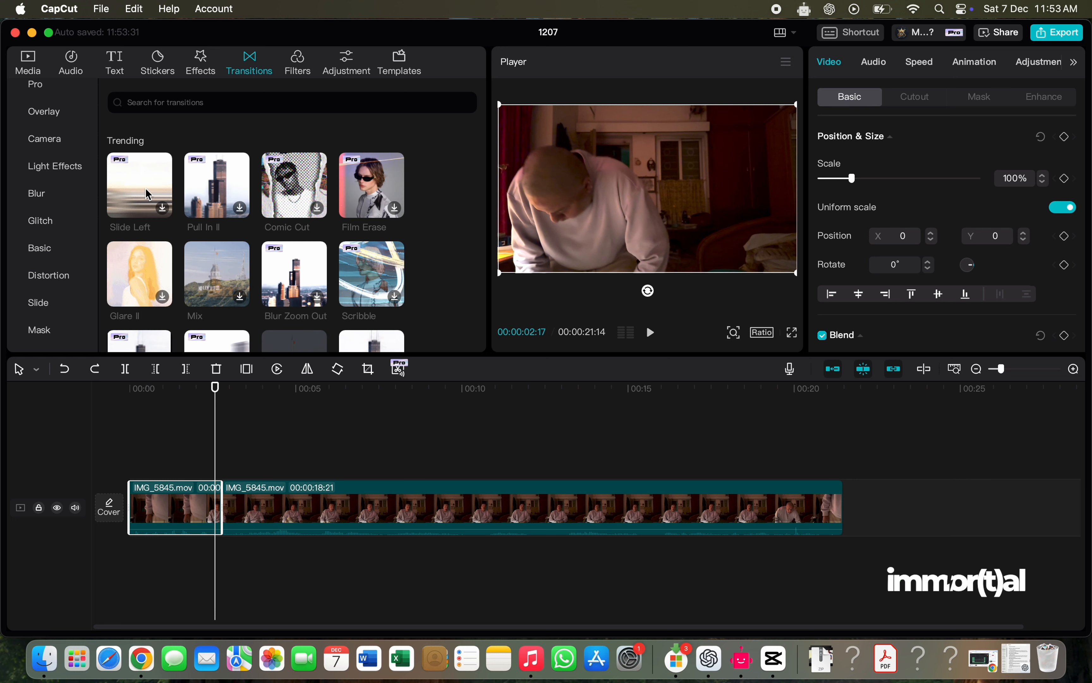
click(154, 283)
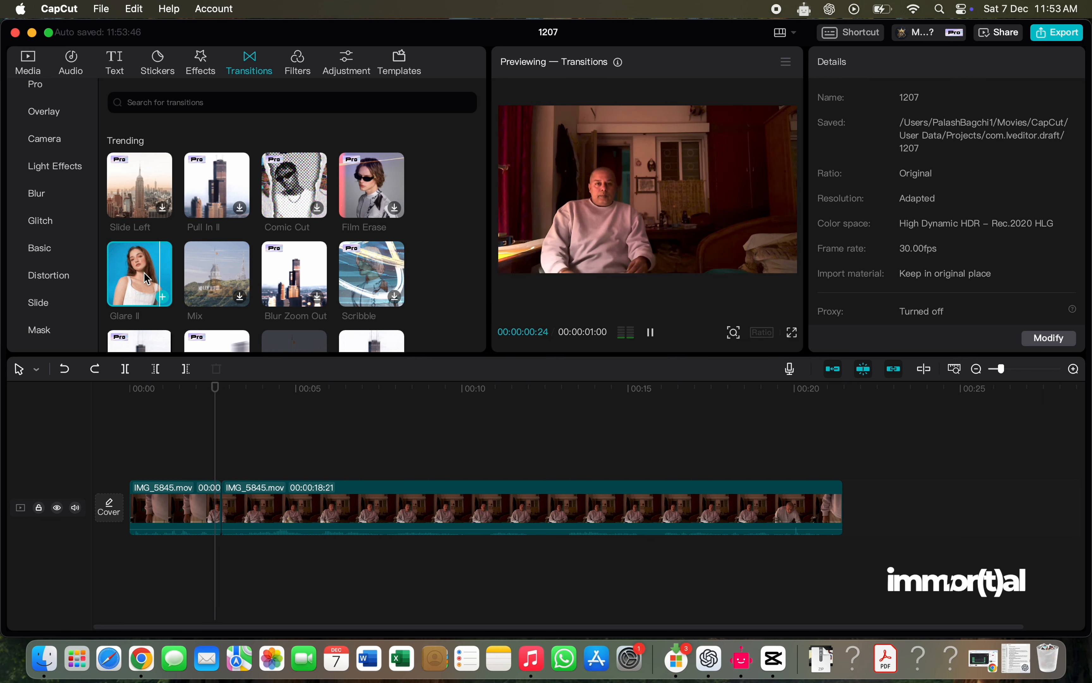
drag(144, 273, 216, 511)
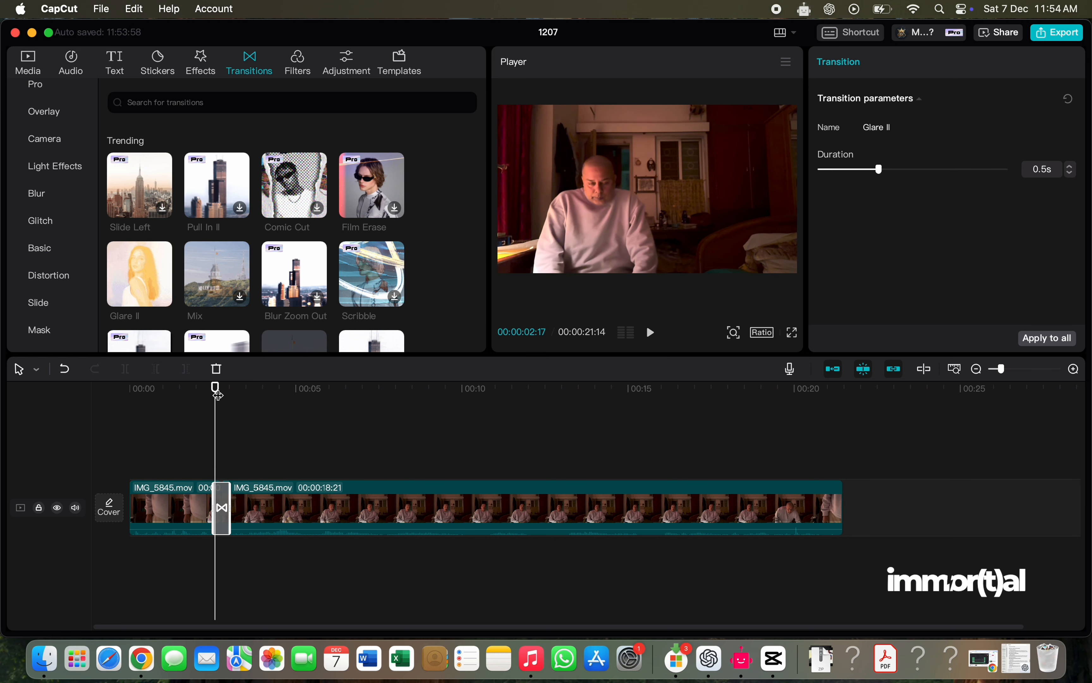
drag(218, 395, 207, 396)
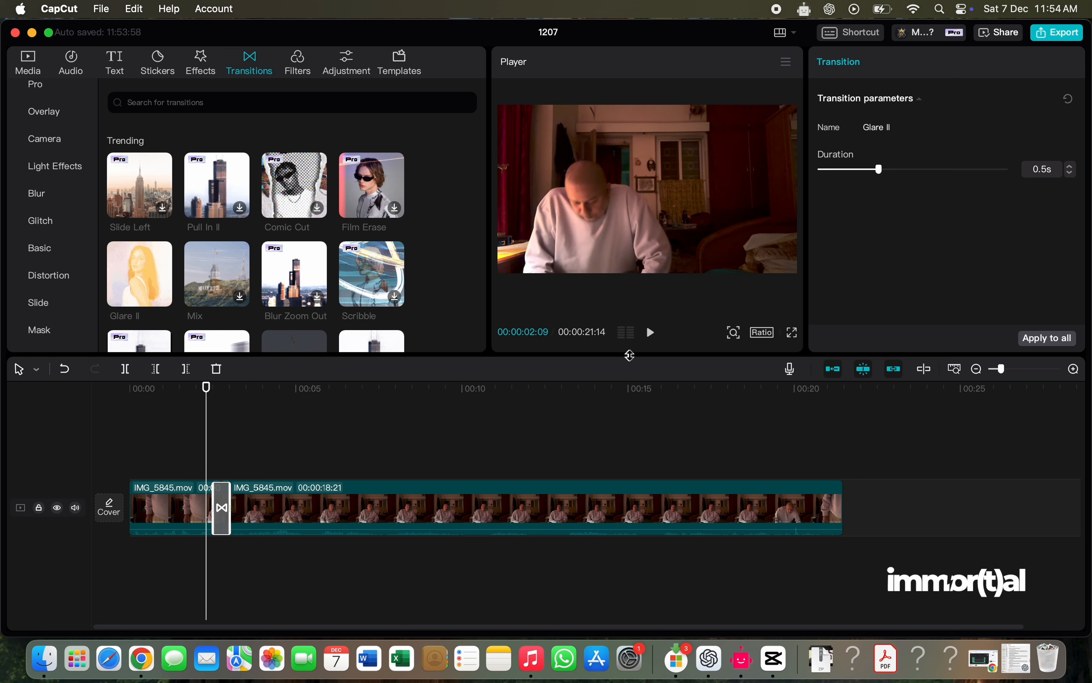
click(650, 333)
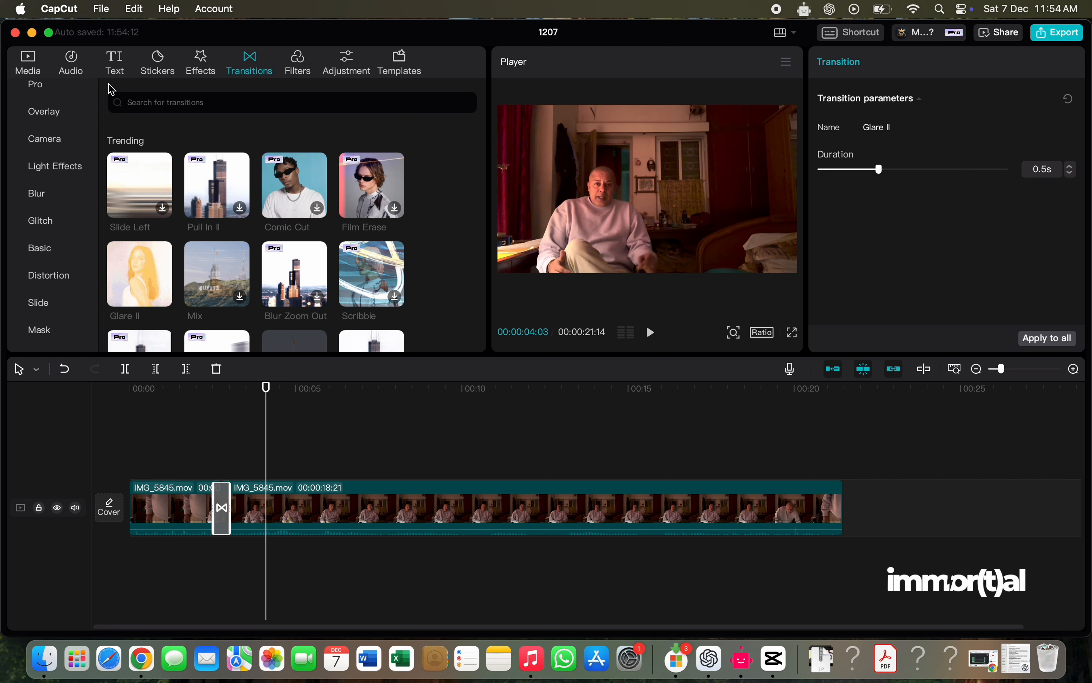
- Add the "Minimal Titles / Change Text Easily" text template from the Title category above the start of the video
click(116, 72)
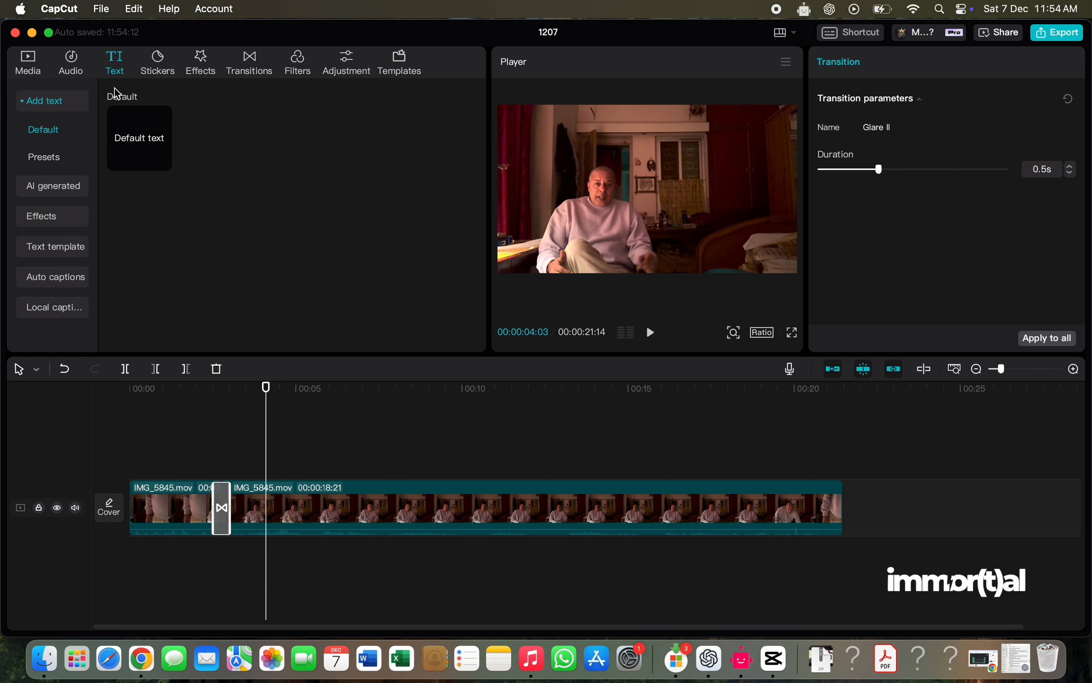
click(47, 161)
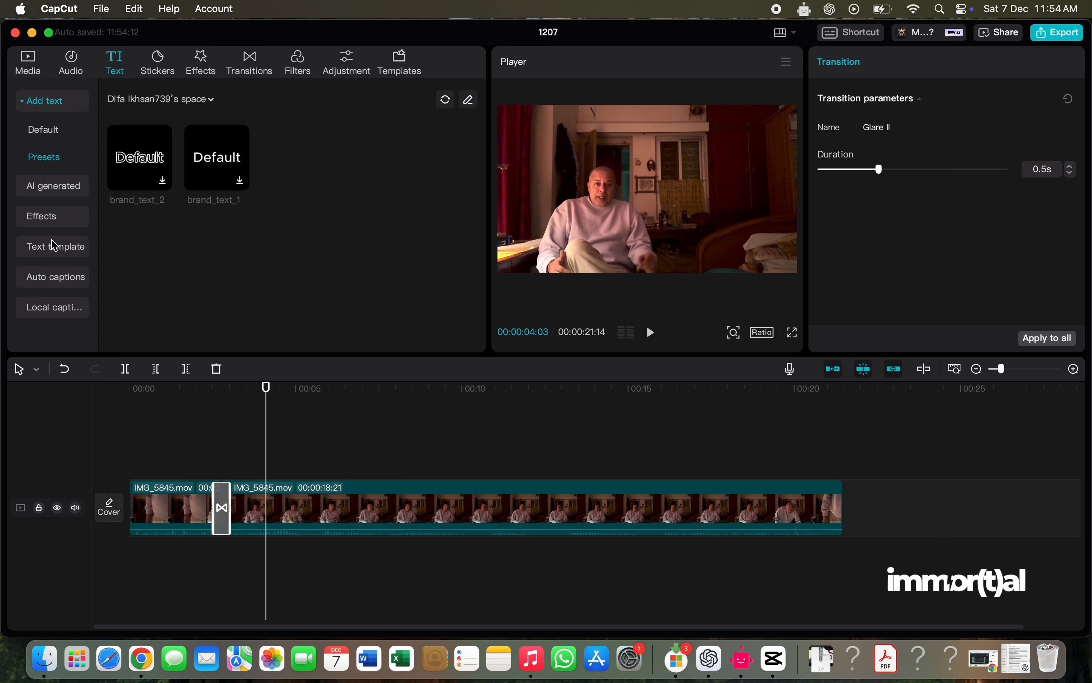
click(54, 252)
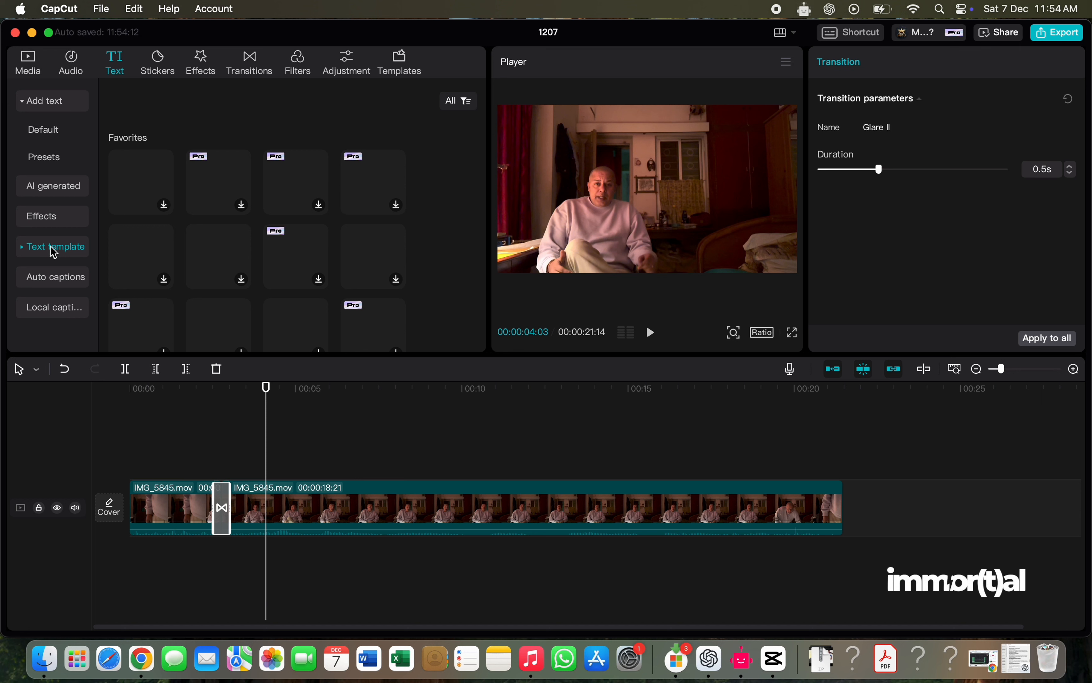
click(28, 252)
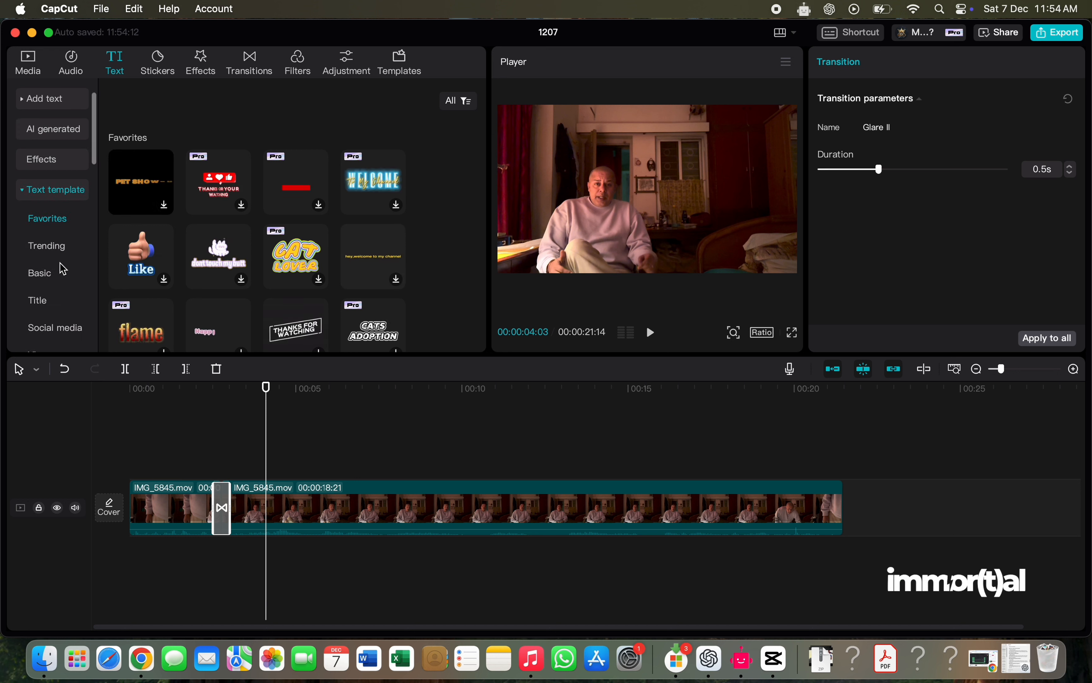
scroll(205, 252, down, 3)
scroll(205, 252, down, 5)
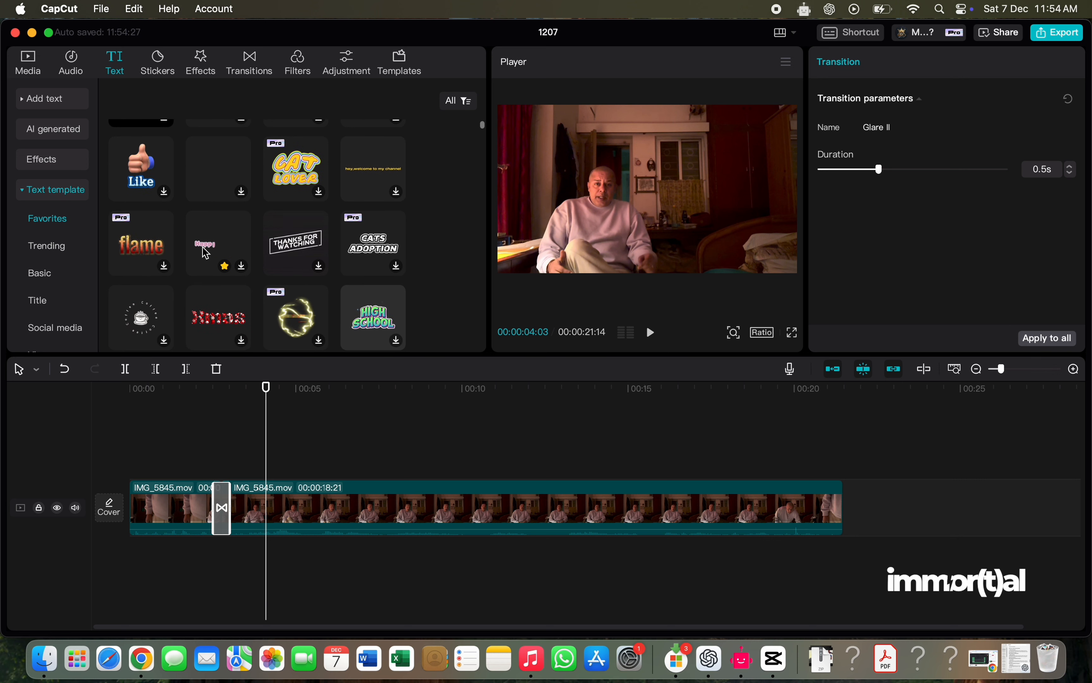
scroll(206, 253, down, 5)
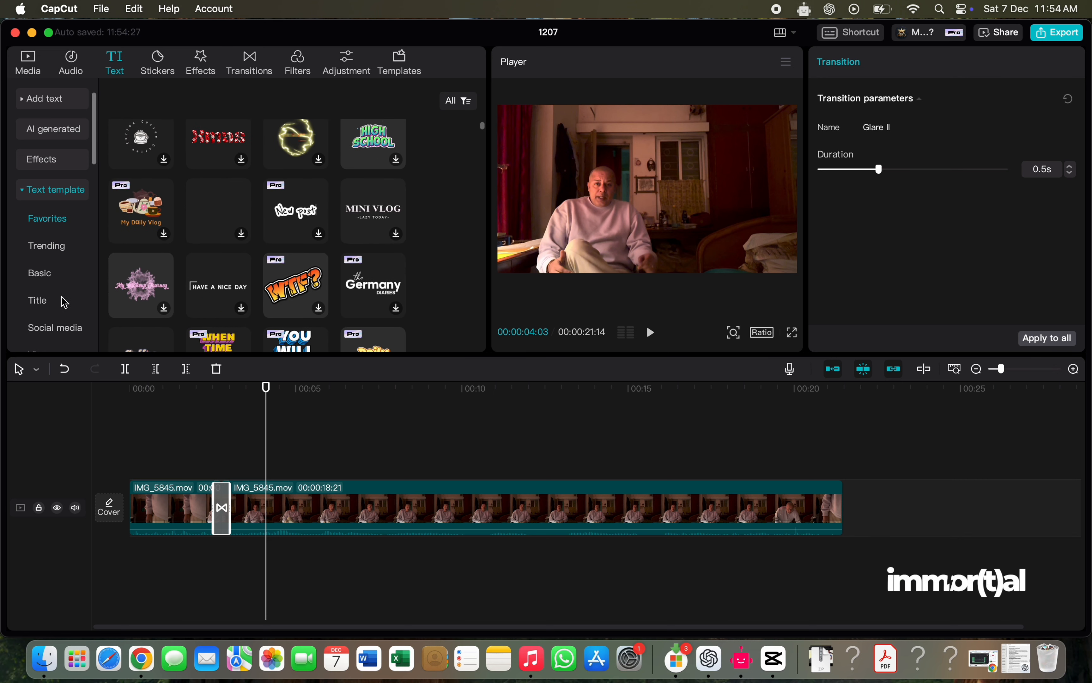
click(55, 303)
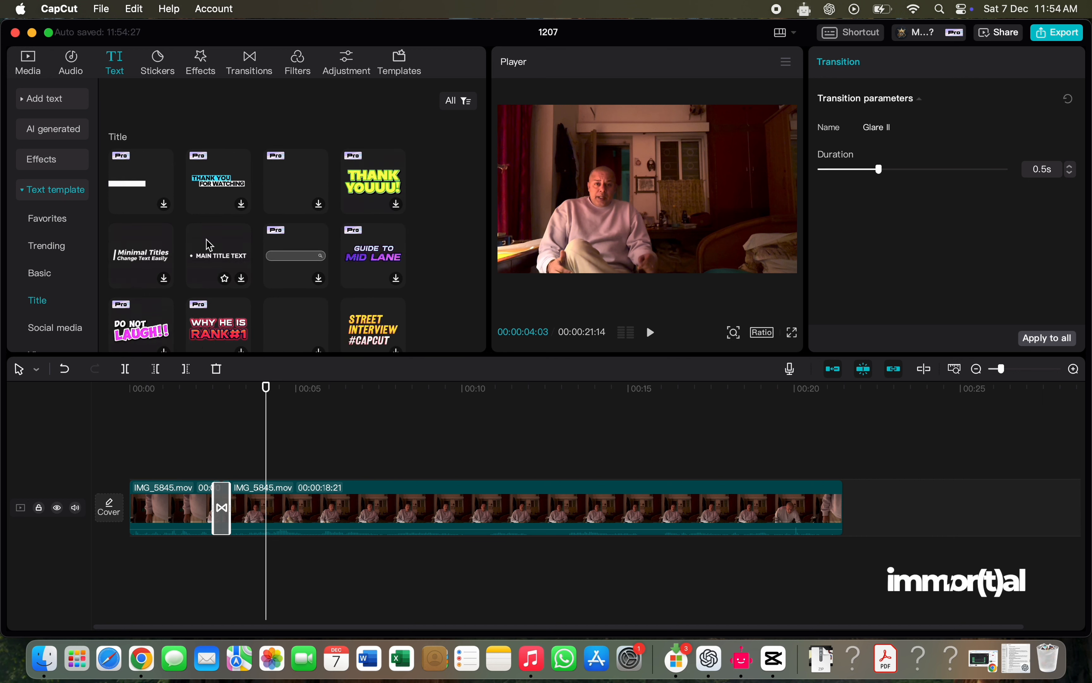
click(130, 261)
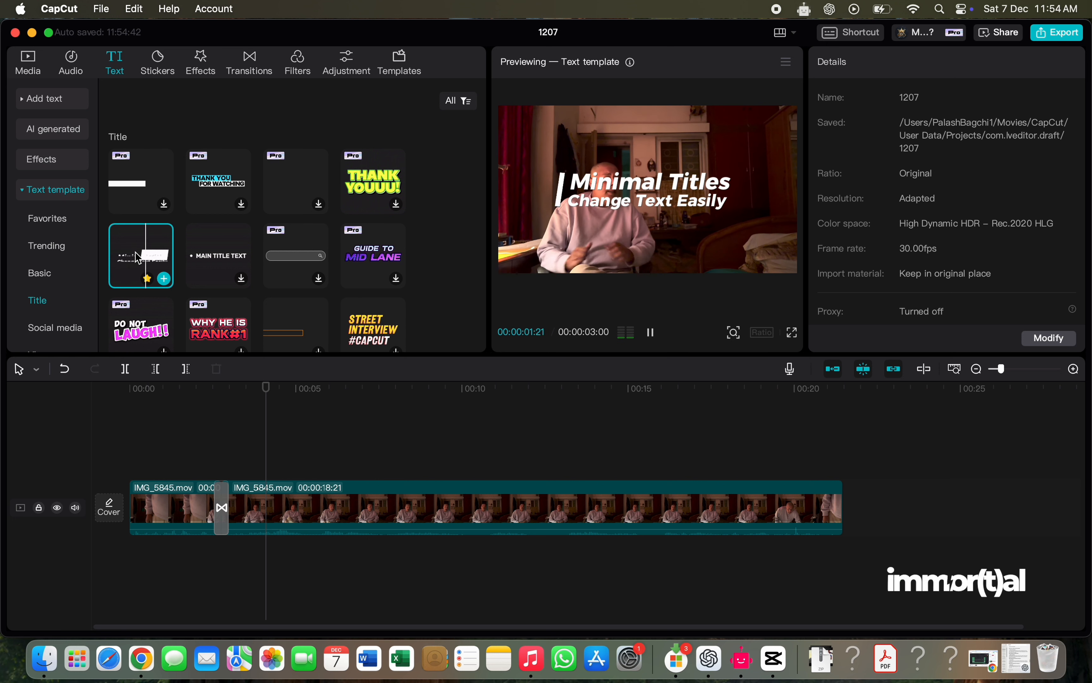
drag(138, 257, 135, 471)
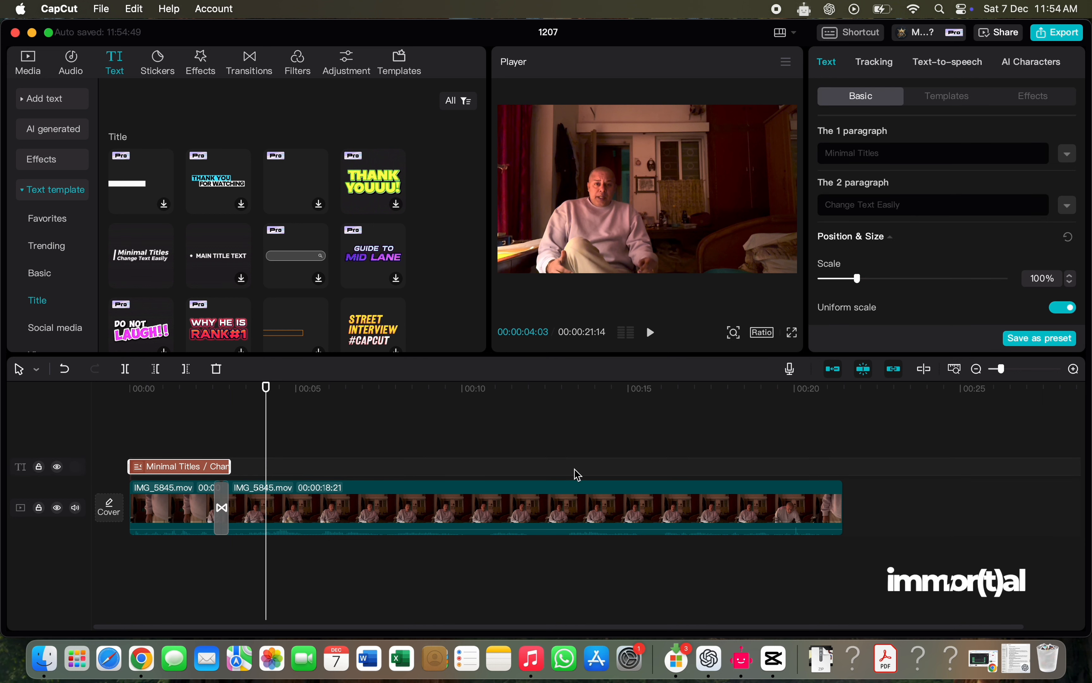
- Replace the first paragraph of the title template with "My Title"
click(893, 154)
drag(894, 155, 822, 155)
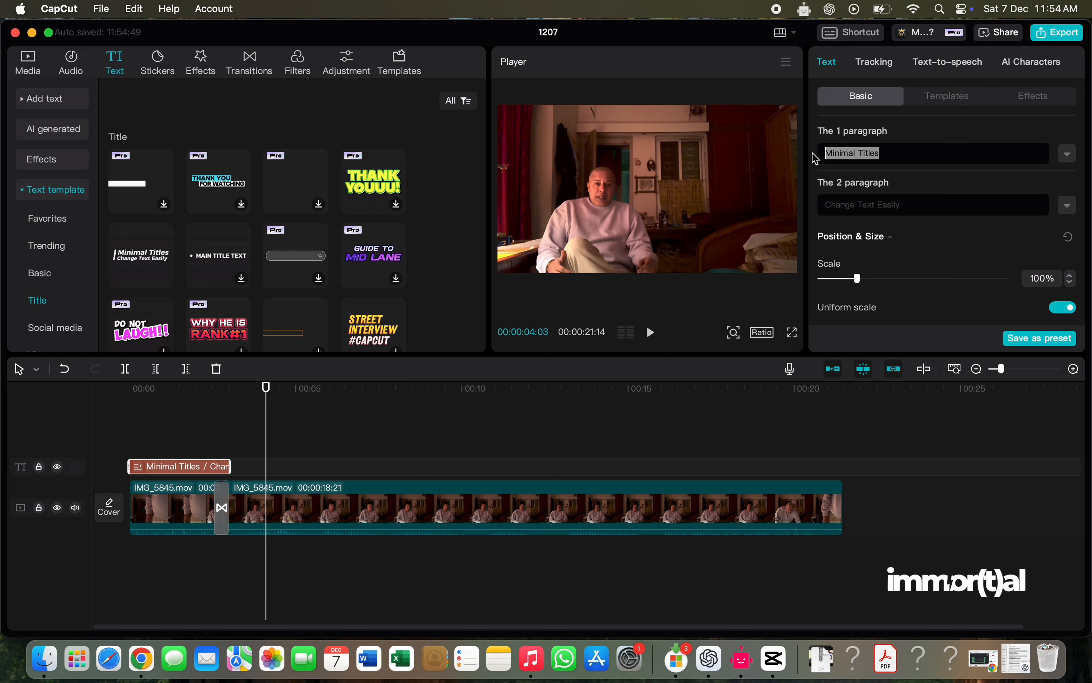
text(My Title)
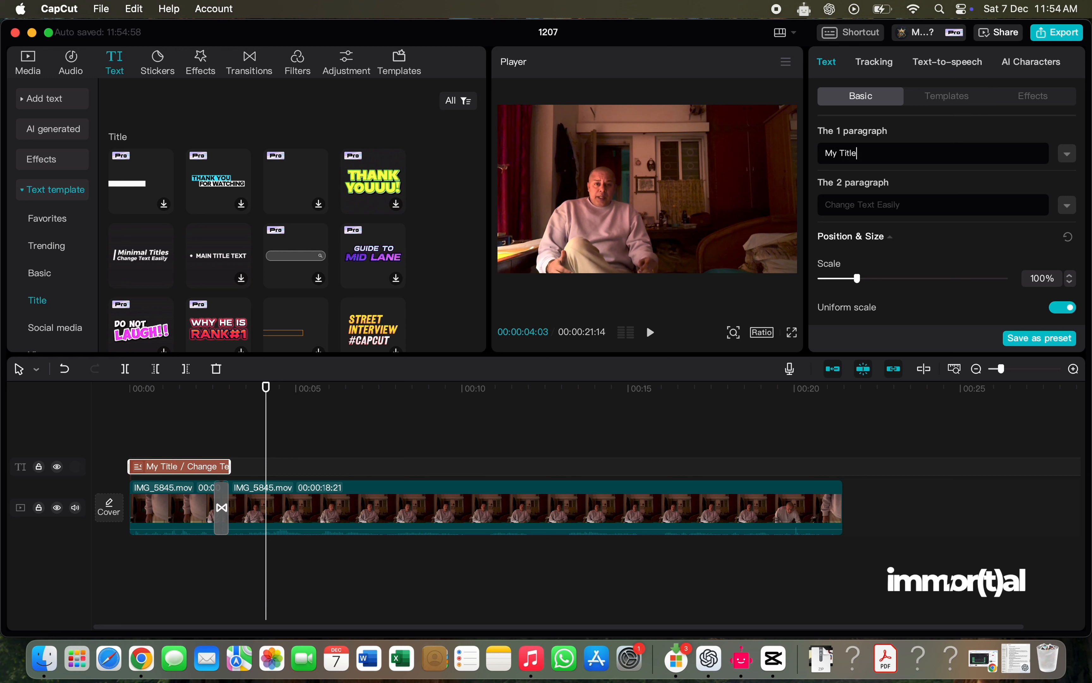
- Replace the second paragraph of the title template with "Capcut Basics"
click(894, 201)
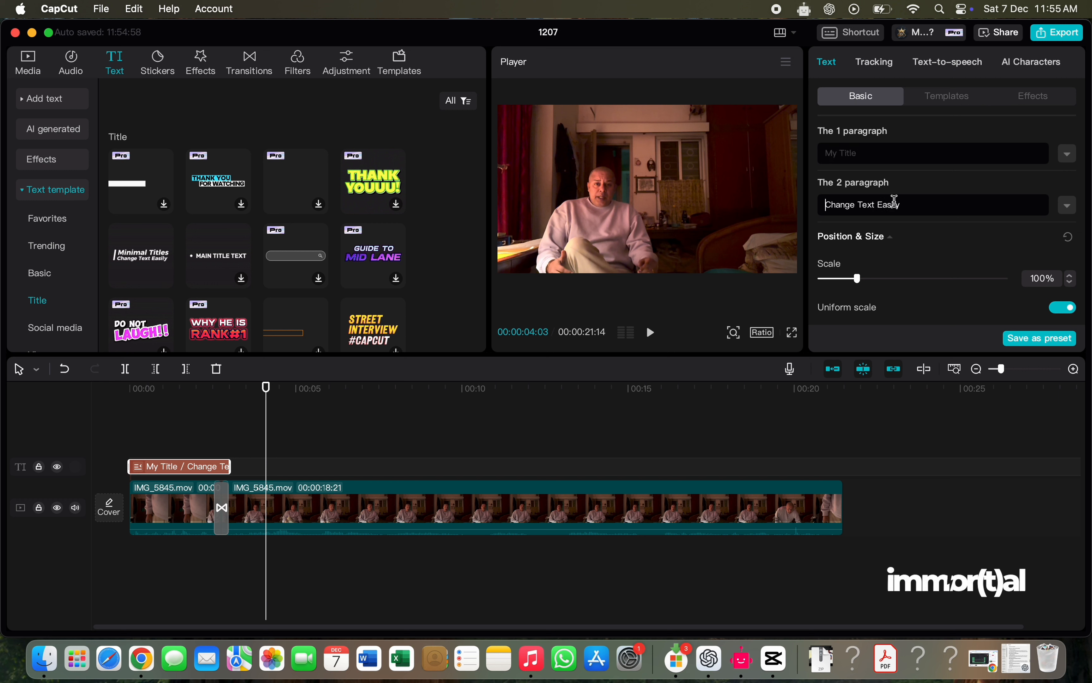
drag(914, 204, 803, 198)
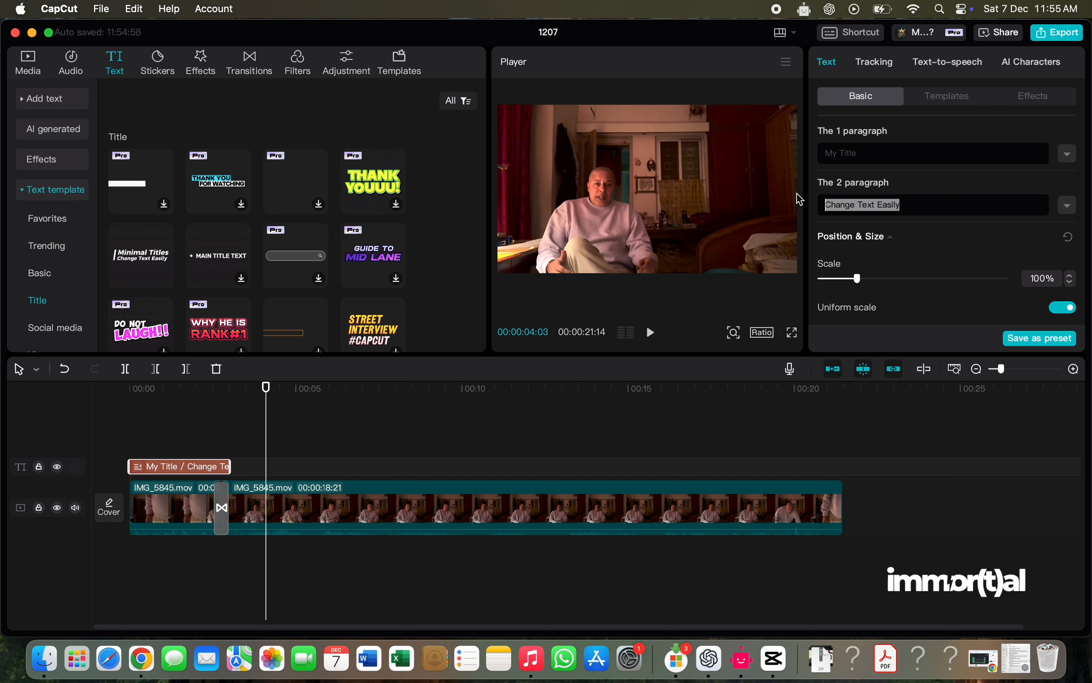
text(Cap)
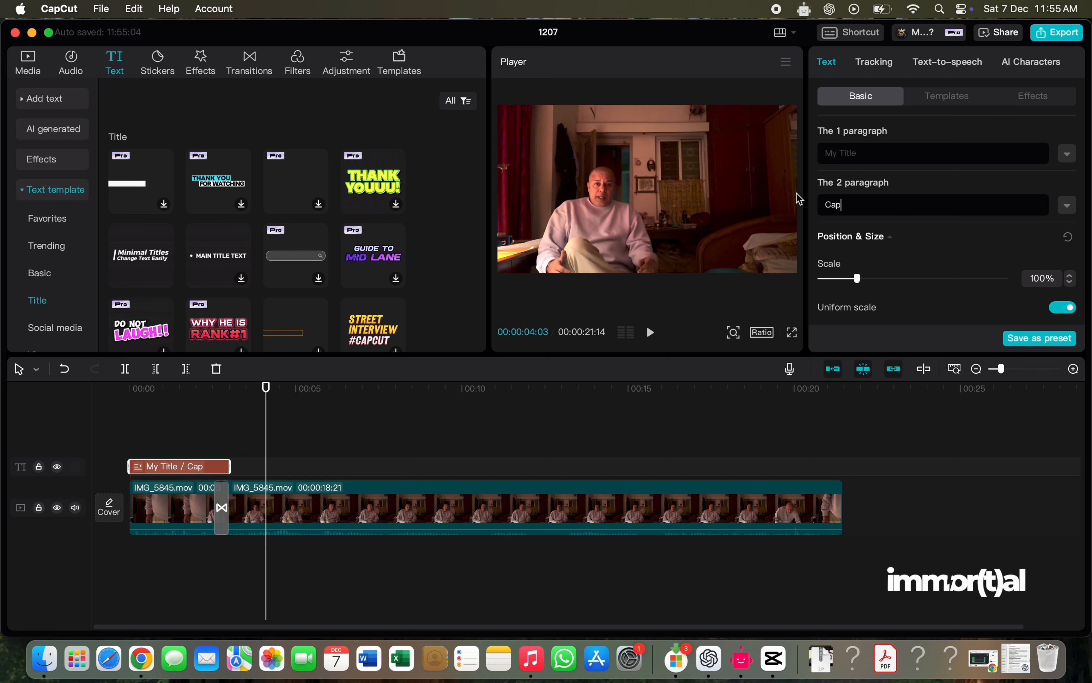
text(cut Basics)
- Show the title at about 00:00:01:09 in the preview, scale it down and move it to the lower right of the video frame
drag(265, 392, 173, 394)
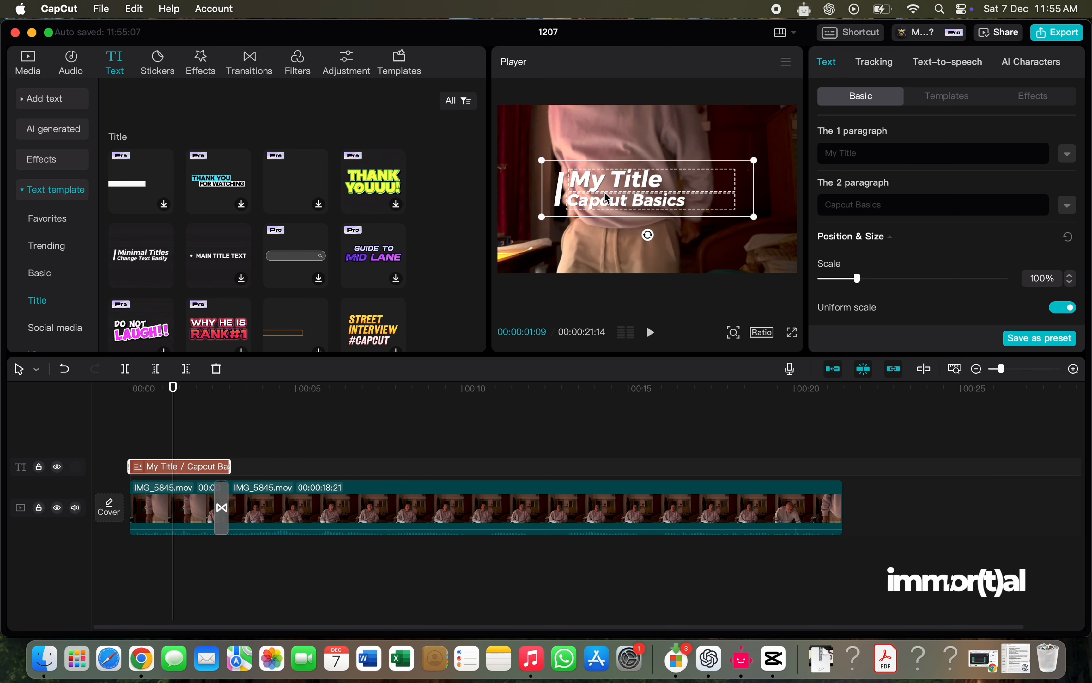
drag(616, 189, 618, 228)
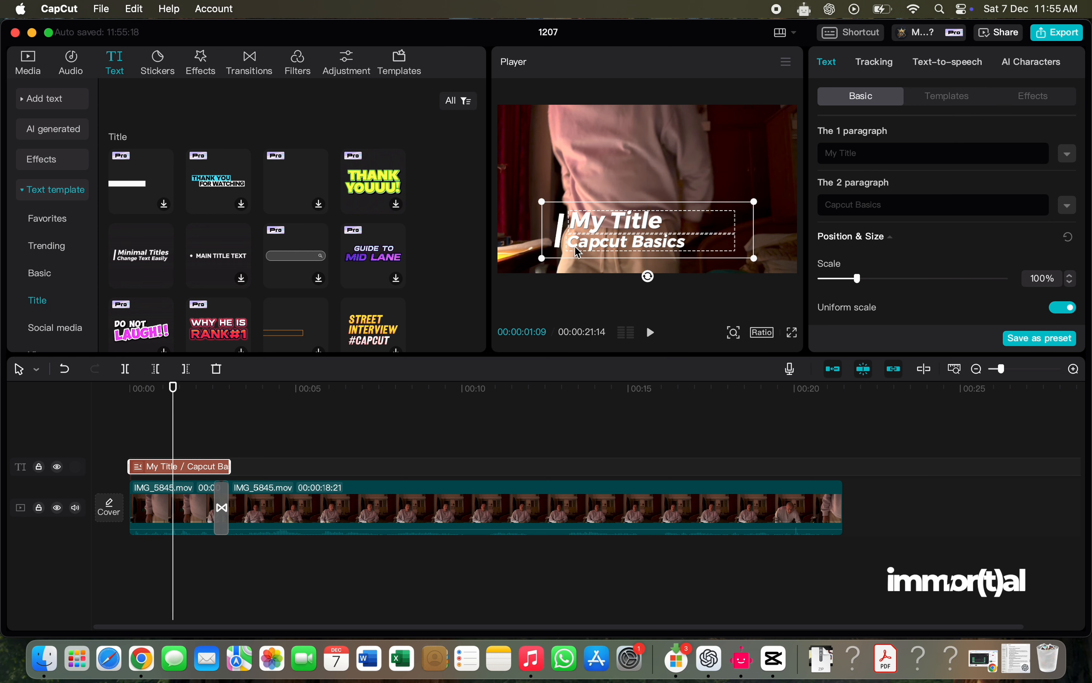
drag(547, 259, 687, 244)
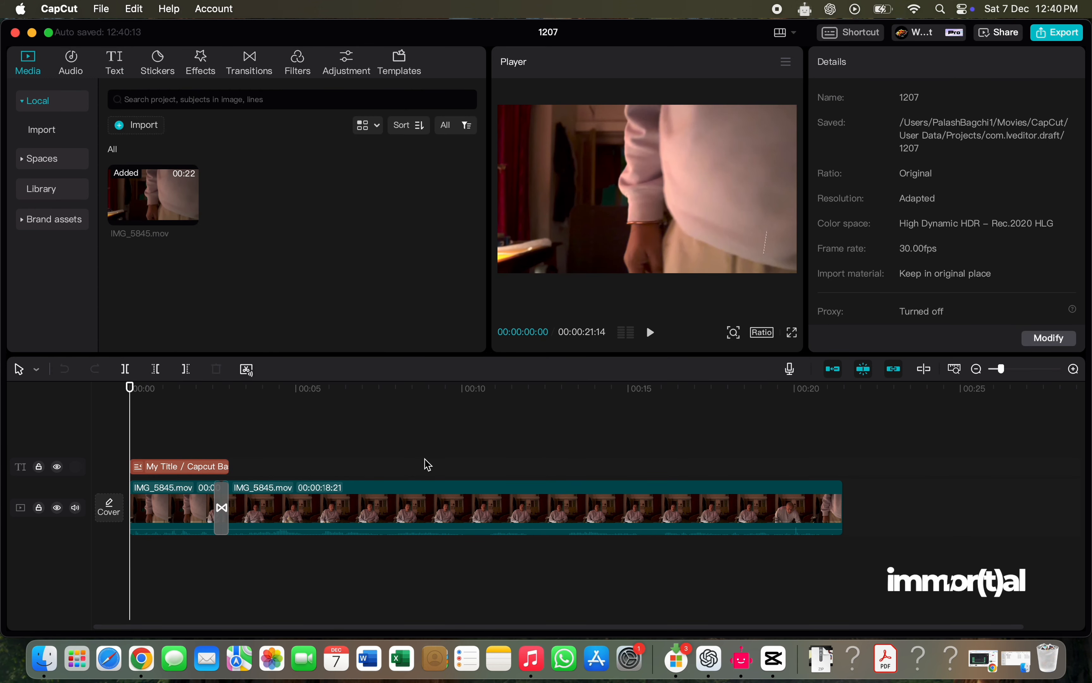
- Import MA_StudioKolomna_NewHorizon.wav from the music folder in Finder and place it below the video at the start of the timeline
click(50, 664)
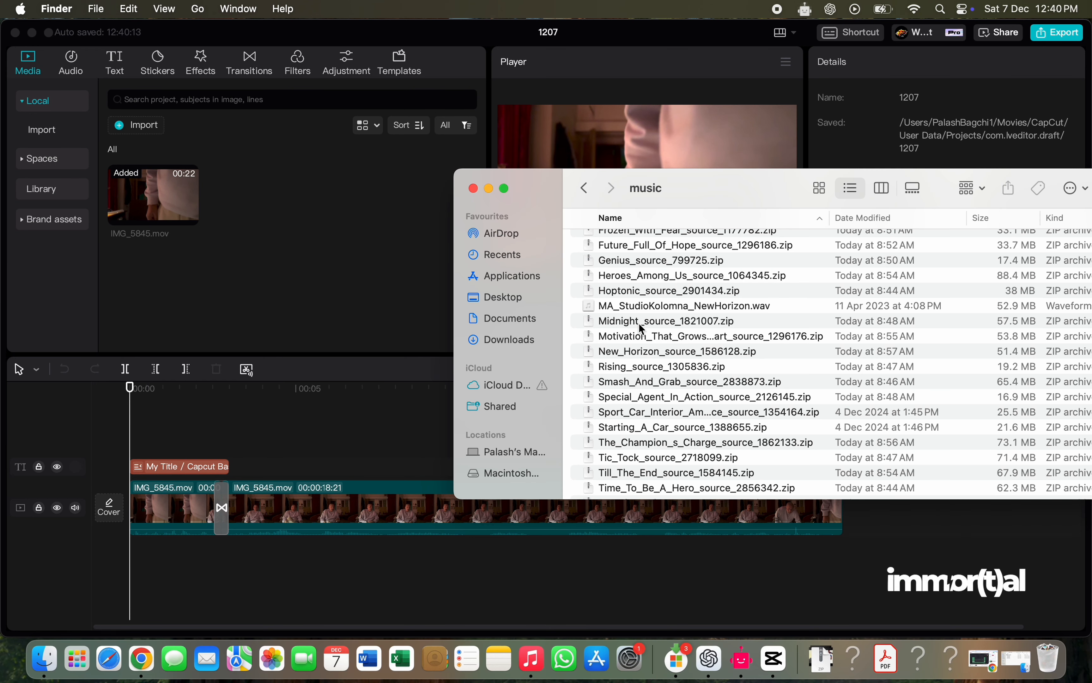
drag(641, 308, 273, 248)
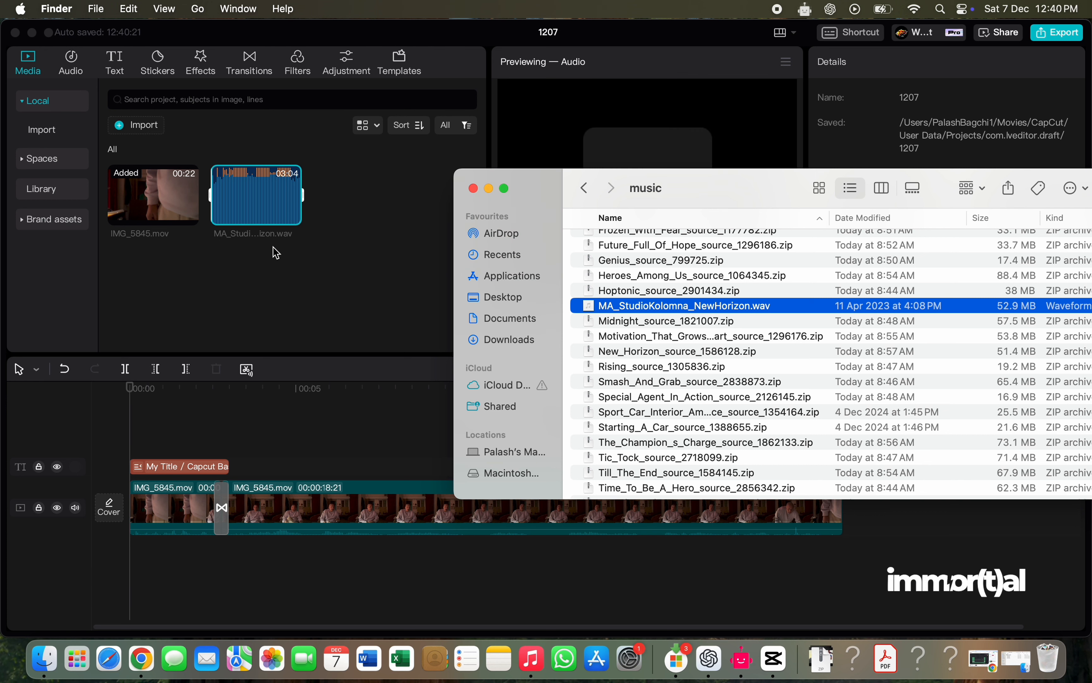
click(276, 252)
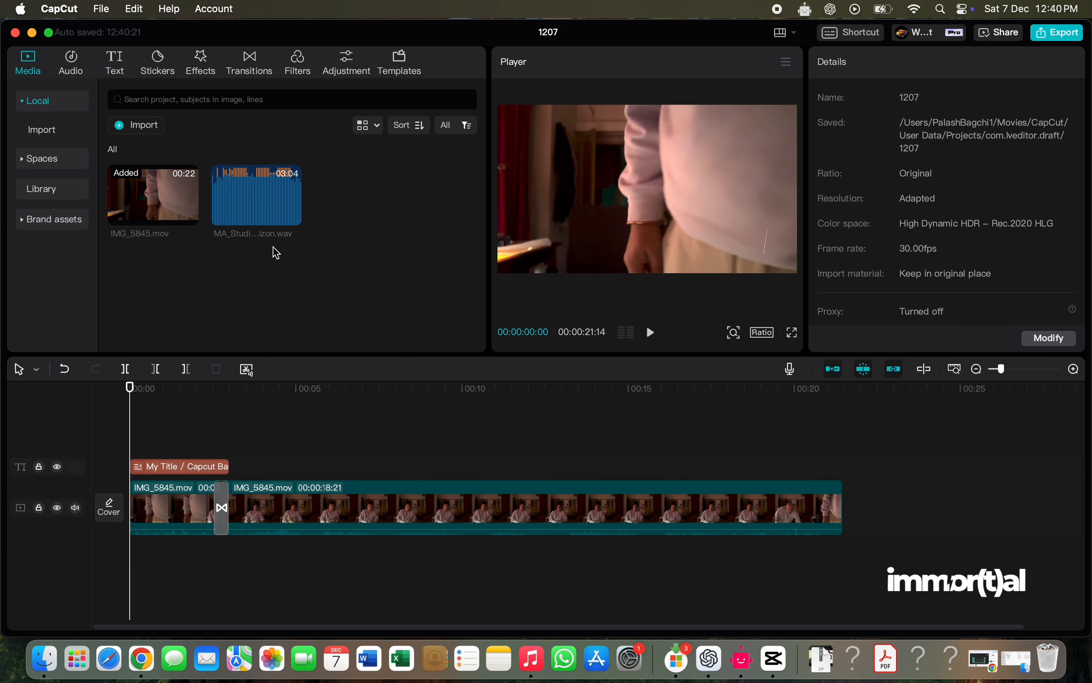
click(243, 191)
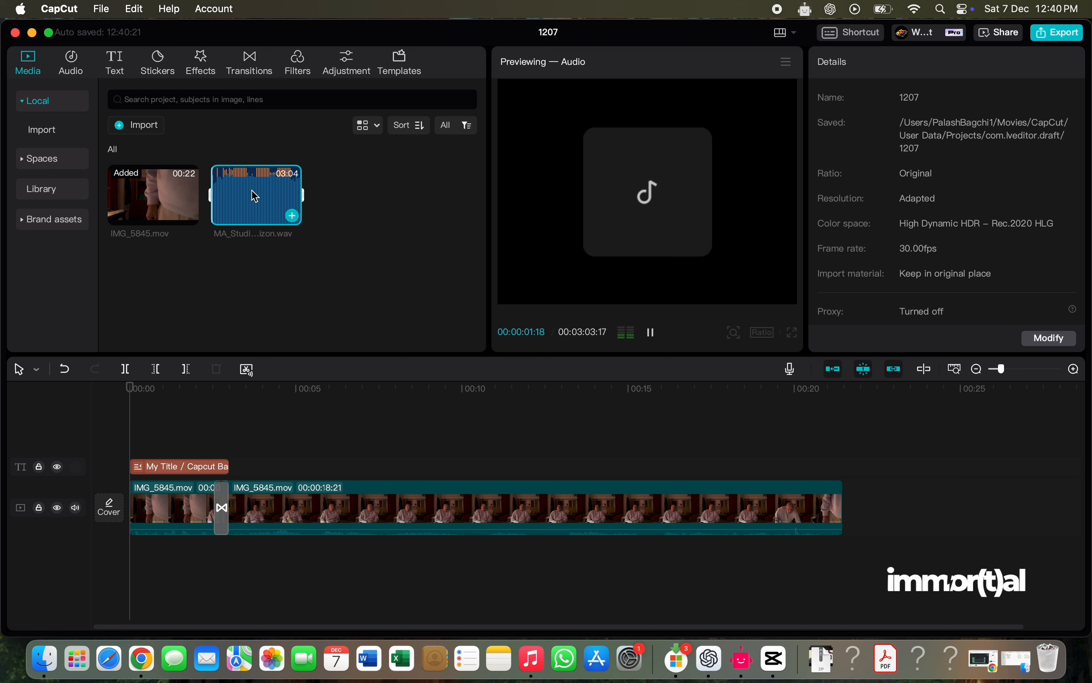
drag(254, 195, 140, 551)
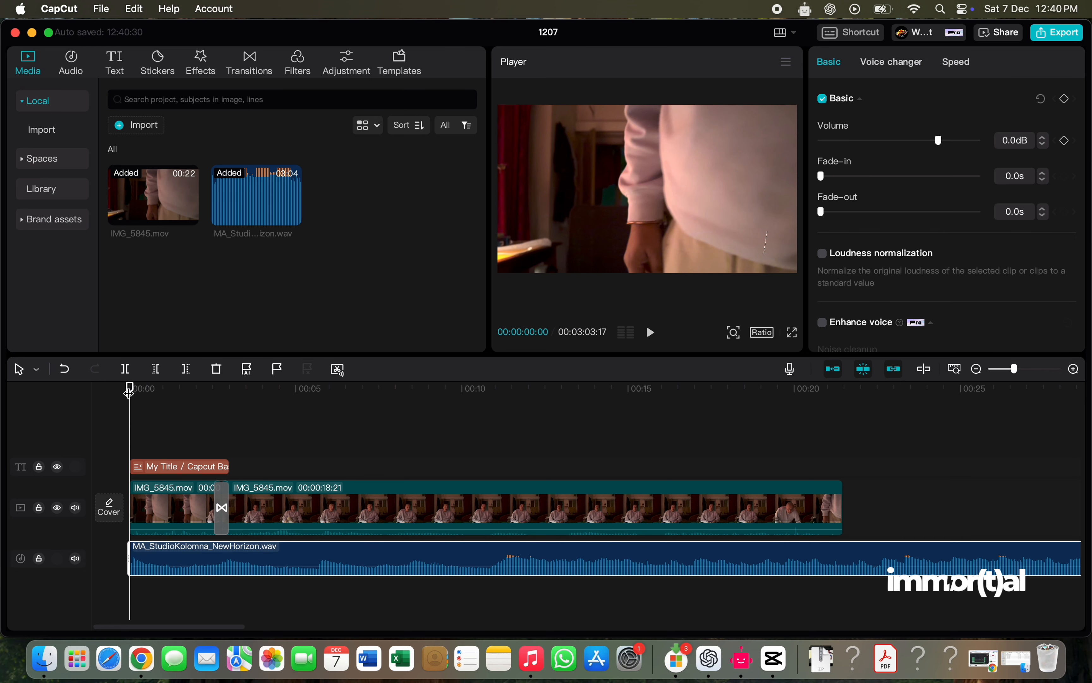
- Split the music track at the end of the video (00:00:21:14) and delete the excess part after the cut
drag(130, 389, 841, 467)
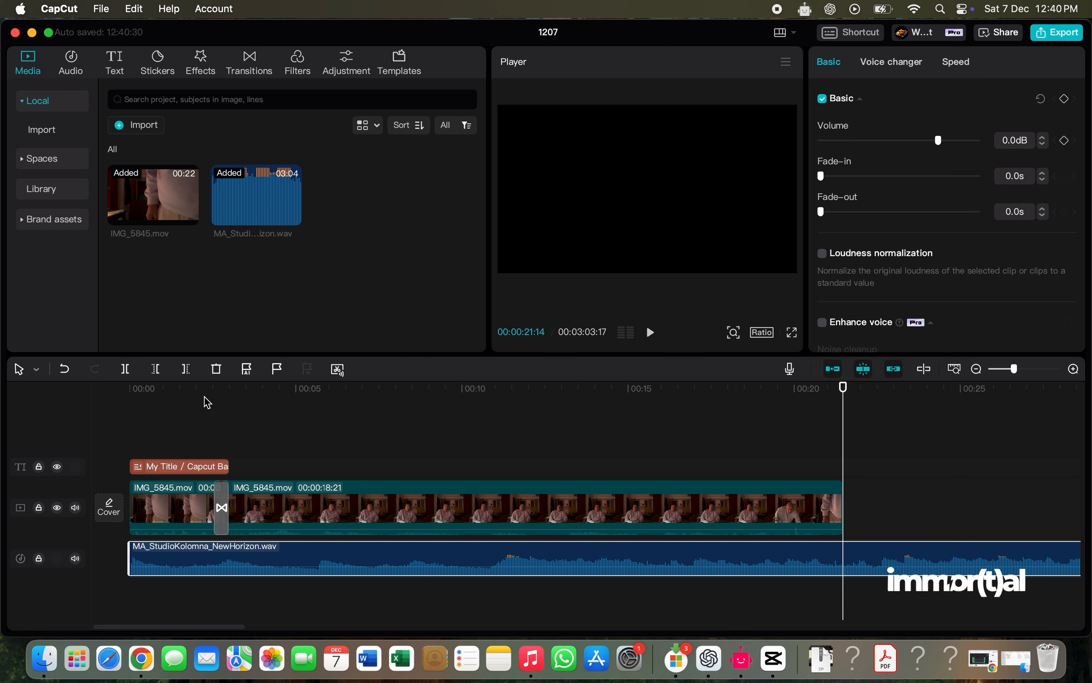
click(125, 369)
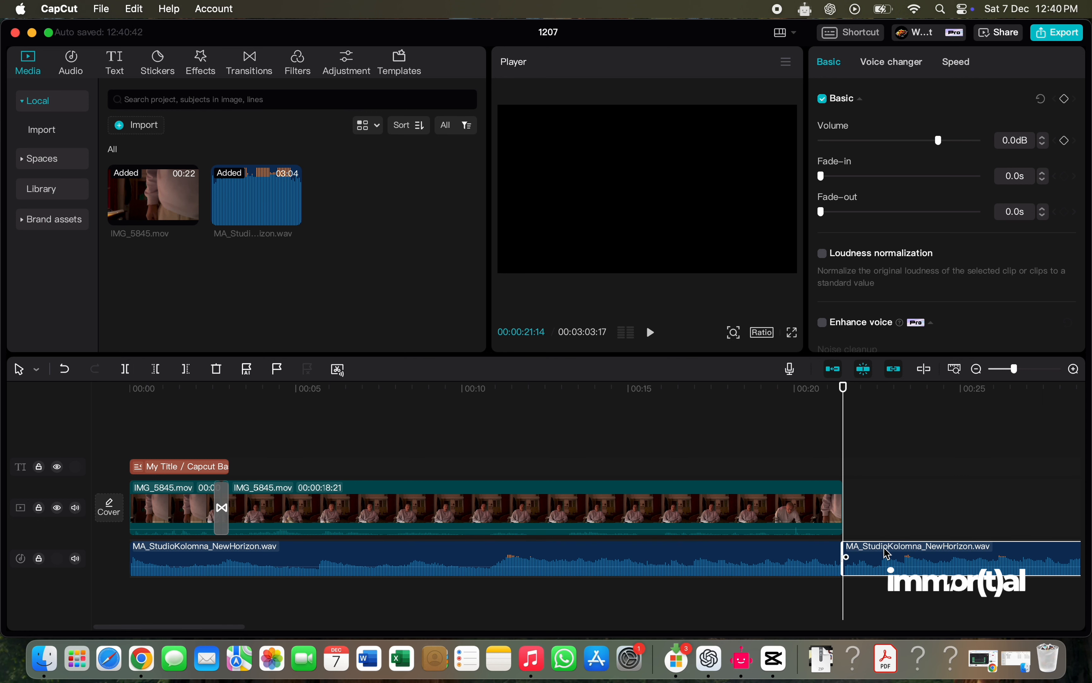
right_click(886, 556)
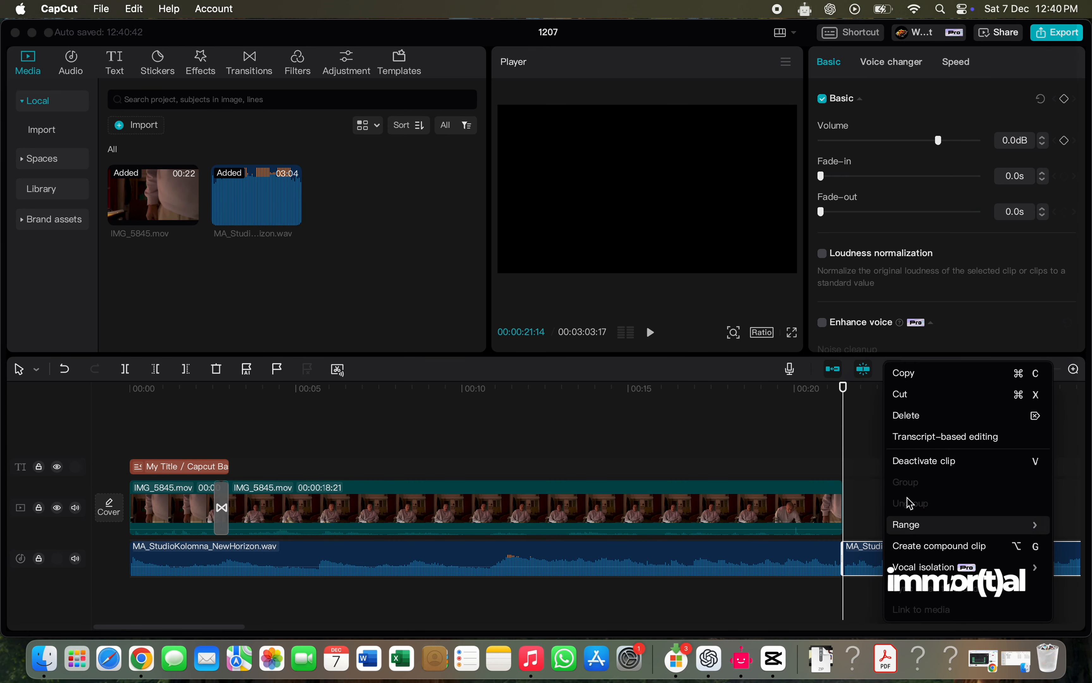
click(921, 418)
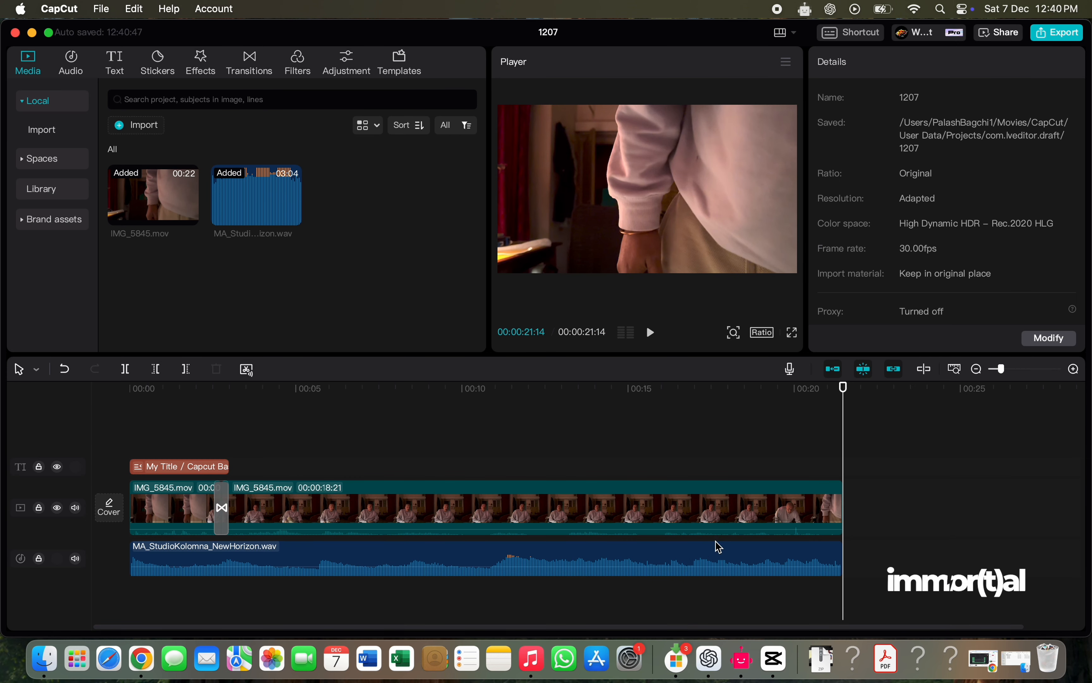
- Give the music clip a fade-in of 0.8 s and a fade-out of 1.1 s
click(698, 550)
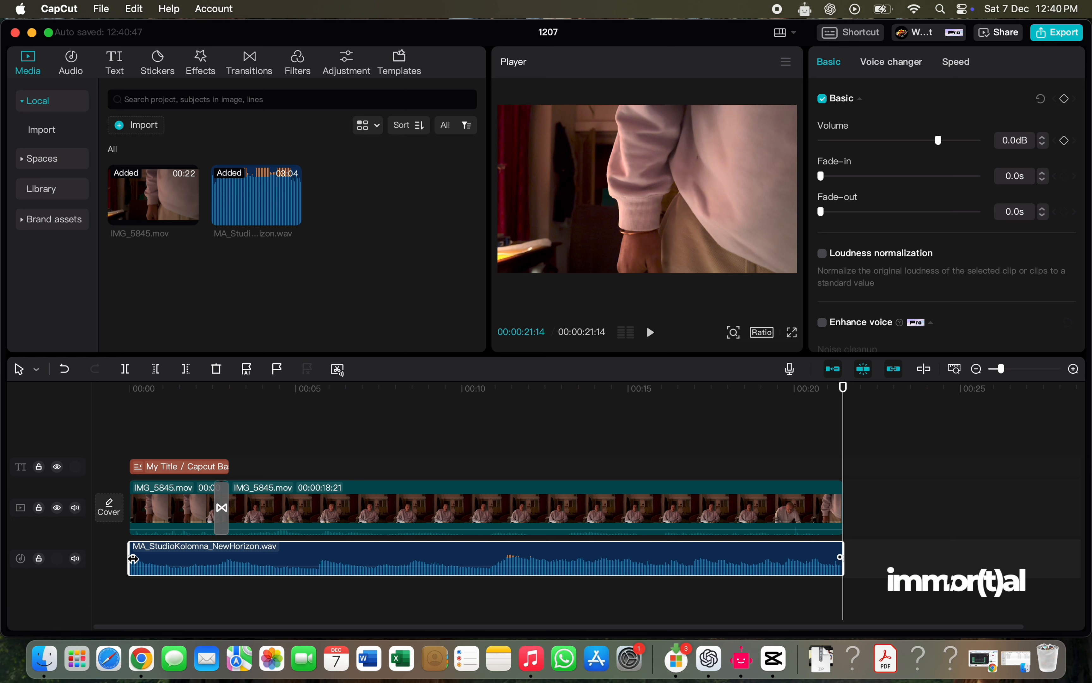
drag(133, 559, 170, 565)
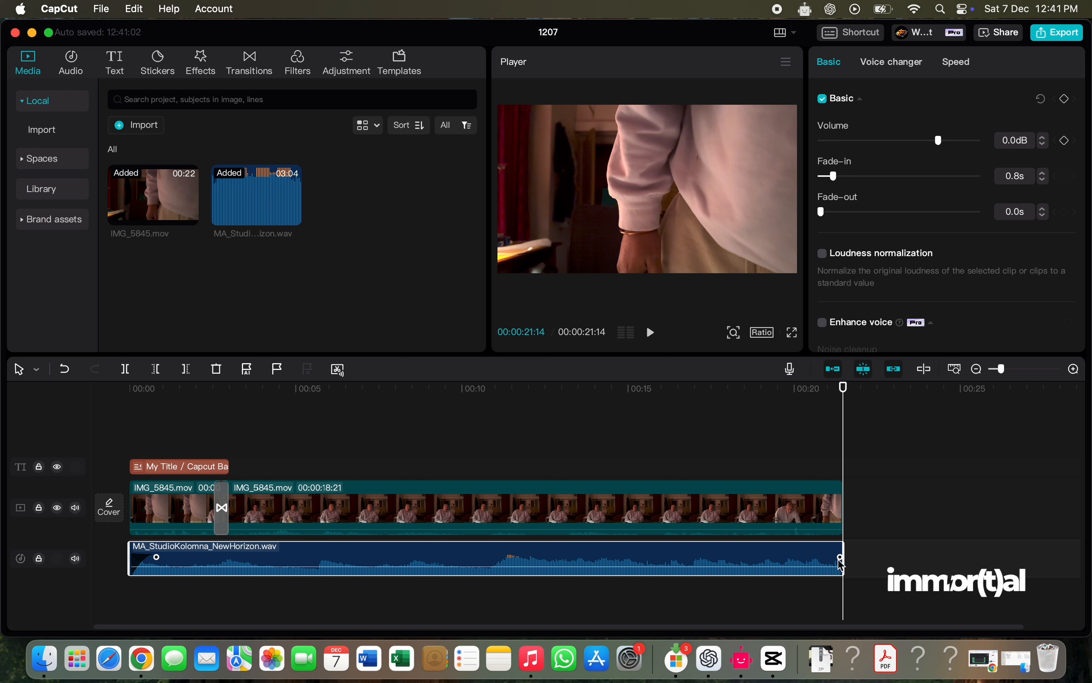
drag(839, 560, 807, 576)
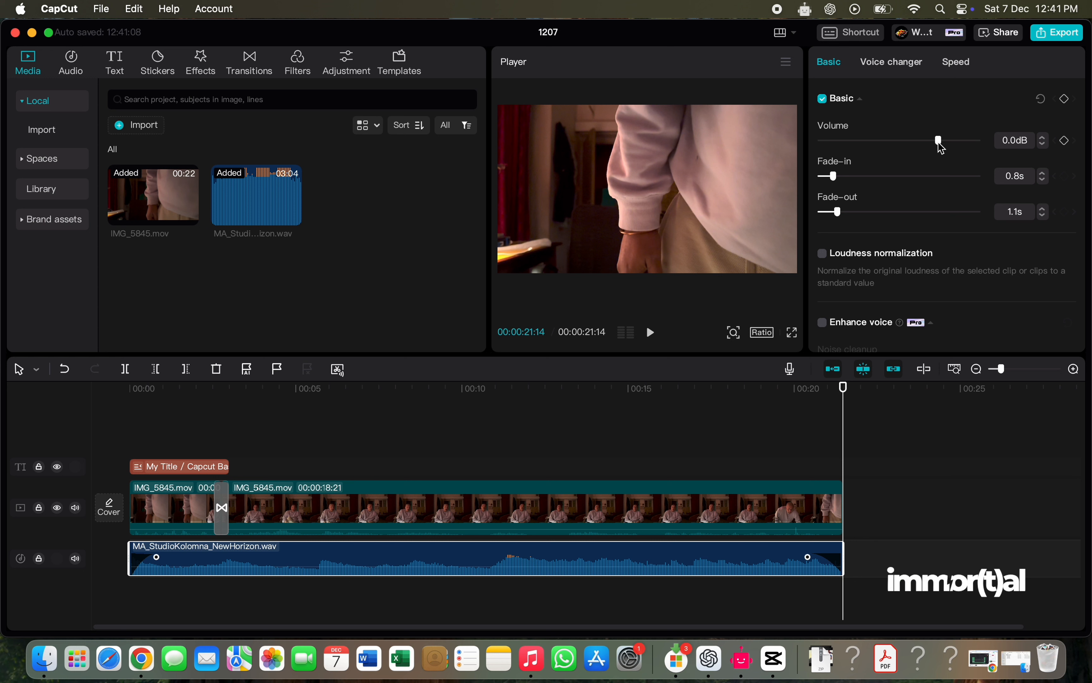
- Lower the music clip's volume to -13.0 dB and enable loudness normalization for it
drag(937, 142, 911, 144)
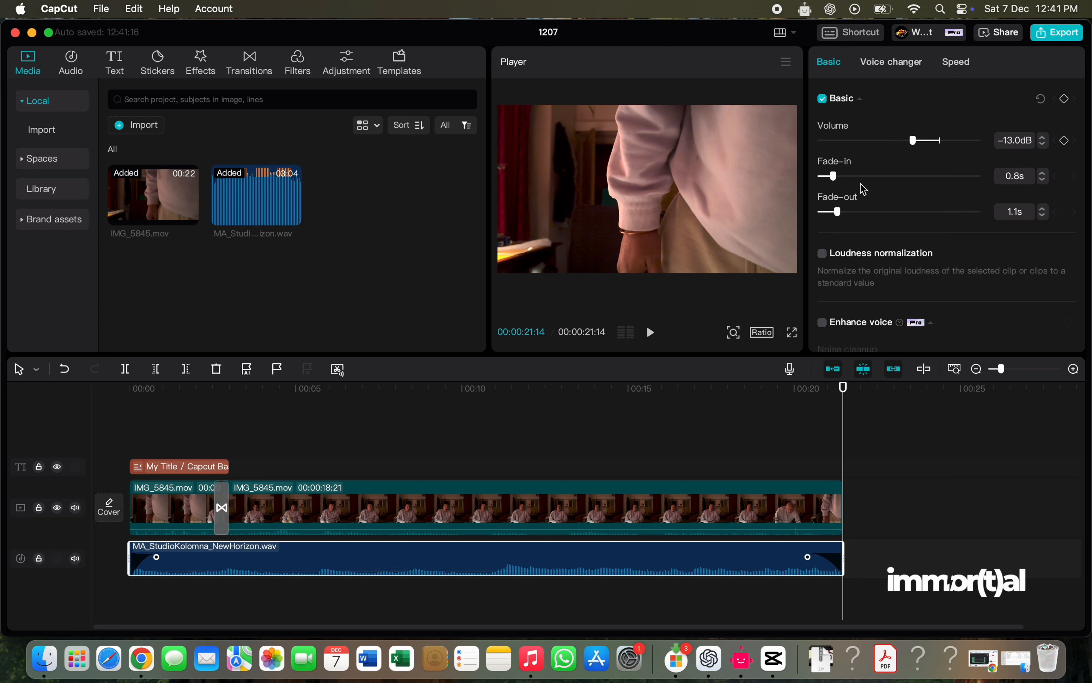
scroll(884, 218, down, 5)
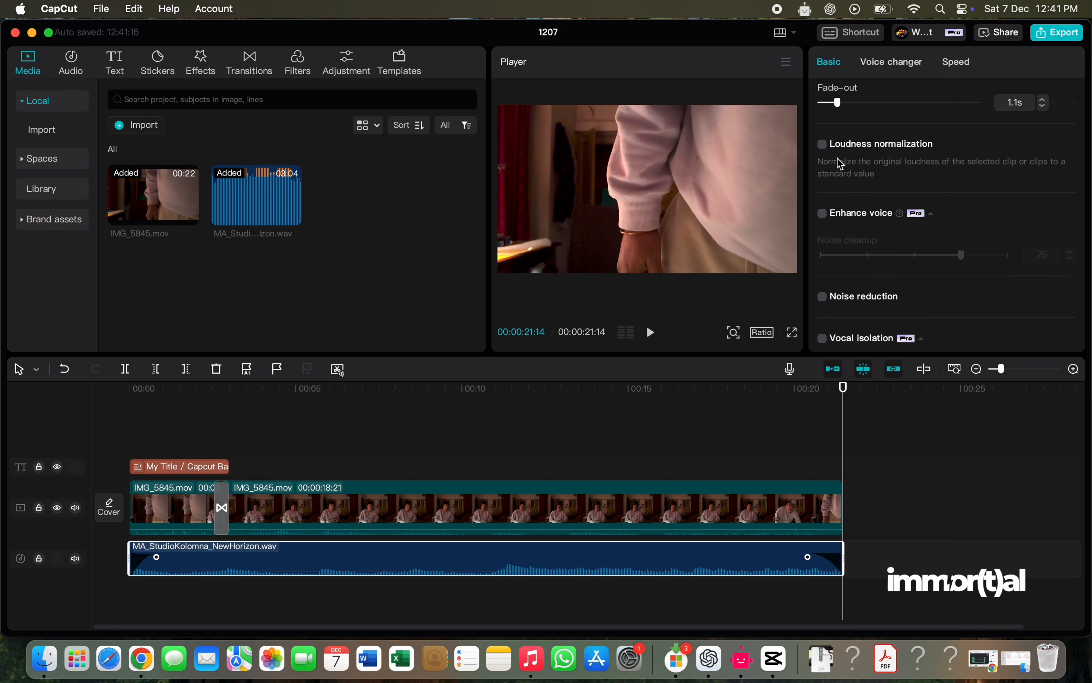
click(824, 146)
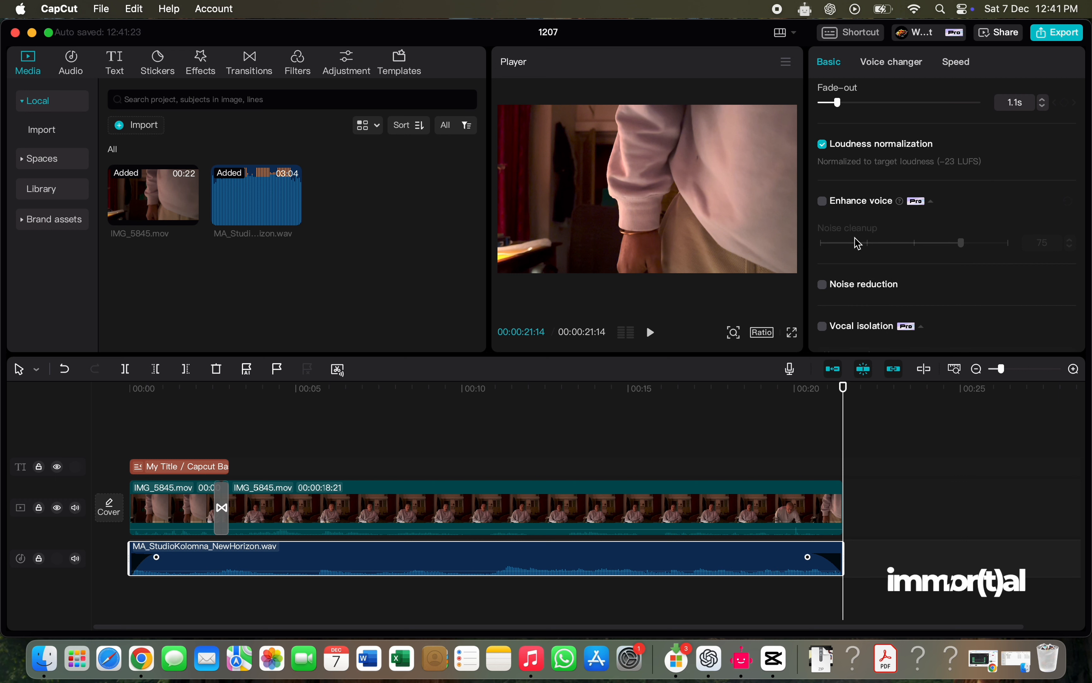
scroll(857, 243, down, 3)
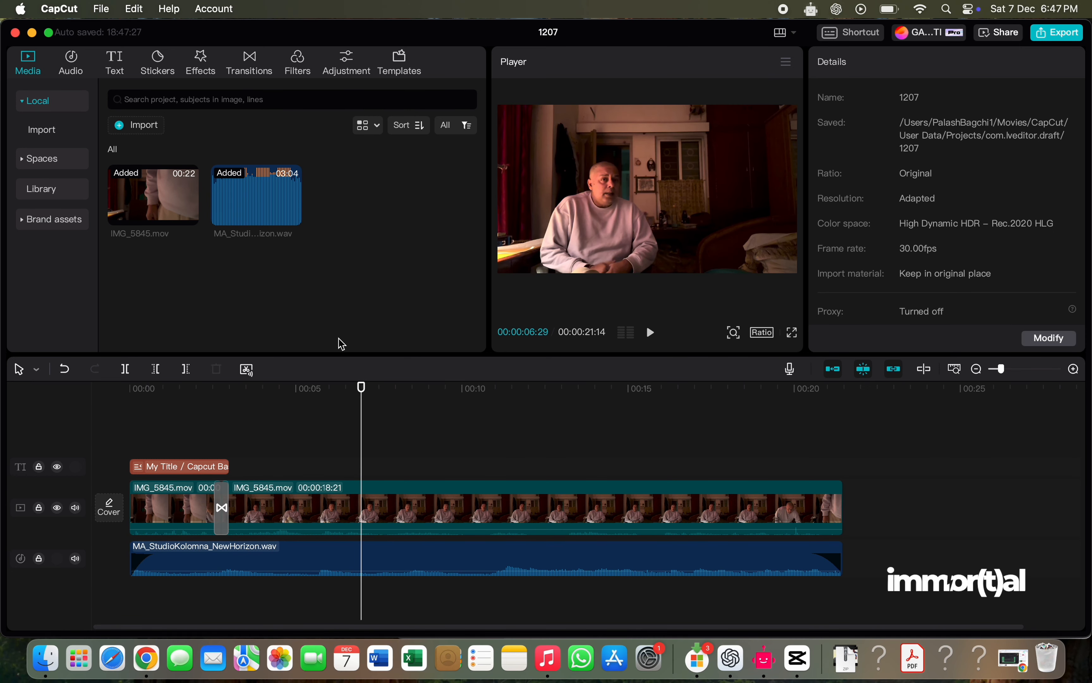
- Browse the video effects library and preview the Daydream, Astral 2 and Strobe effects on the video
click(202, 72)
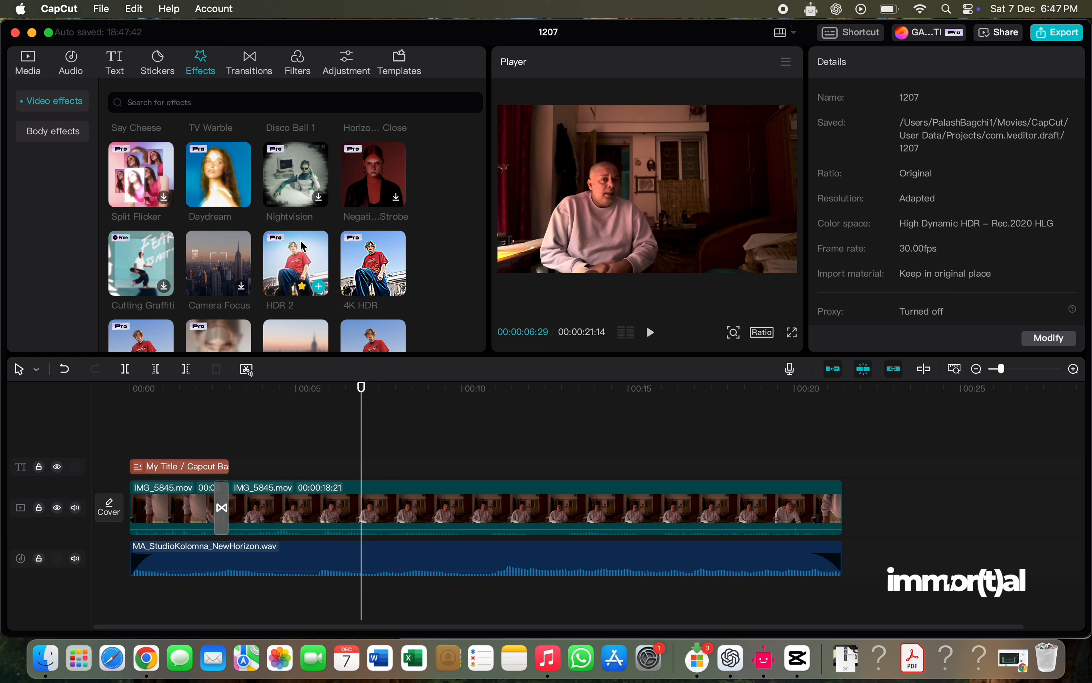
click(208, 167)
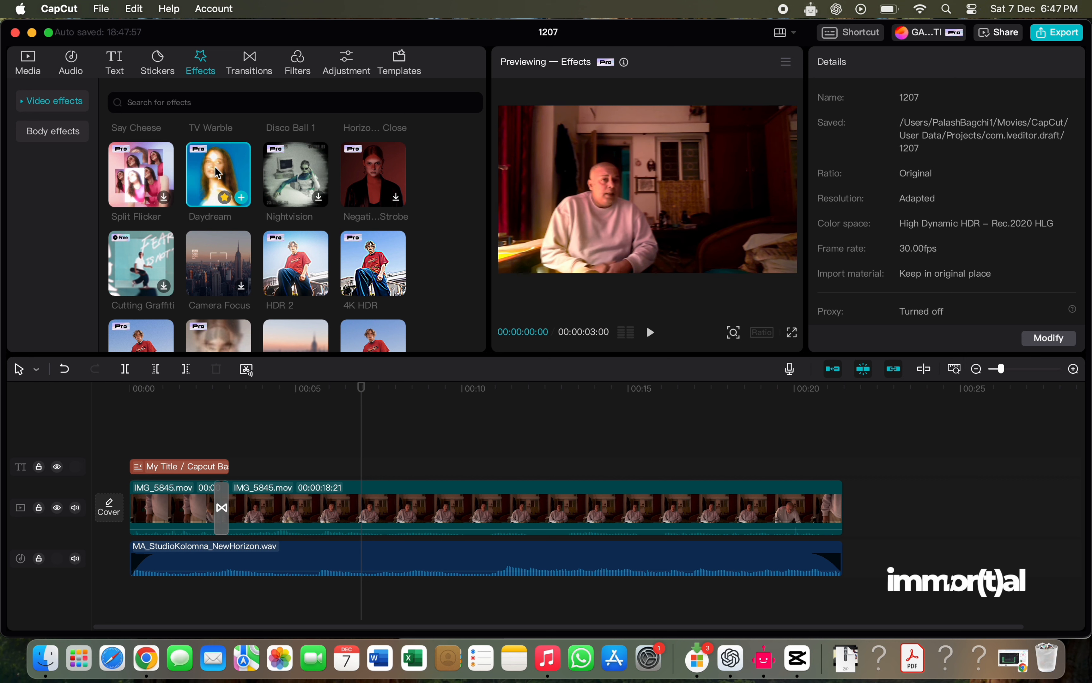
scroll(257, 235, down, 1)
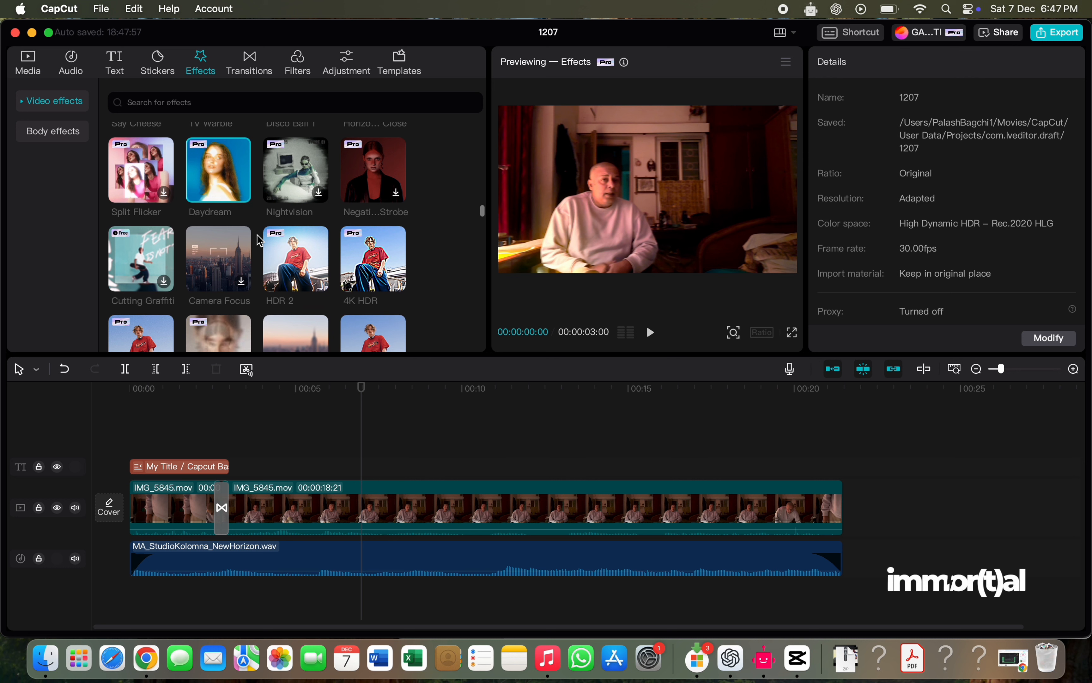
scroll(257, 235, down, 5)
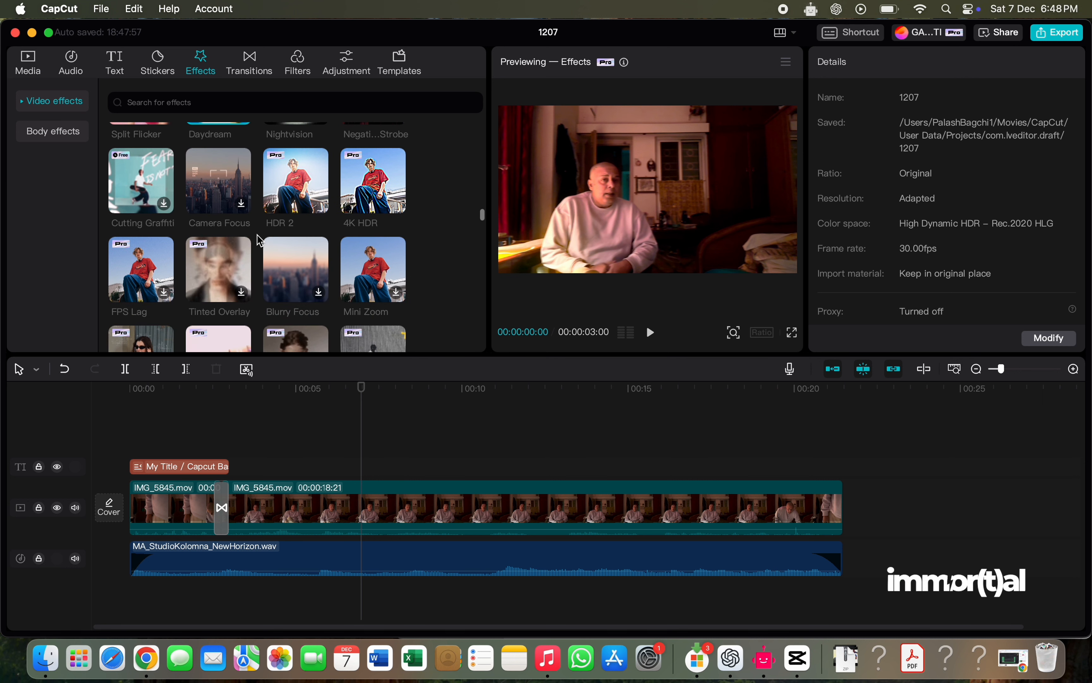
scroll(260, 240, down, 3)
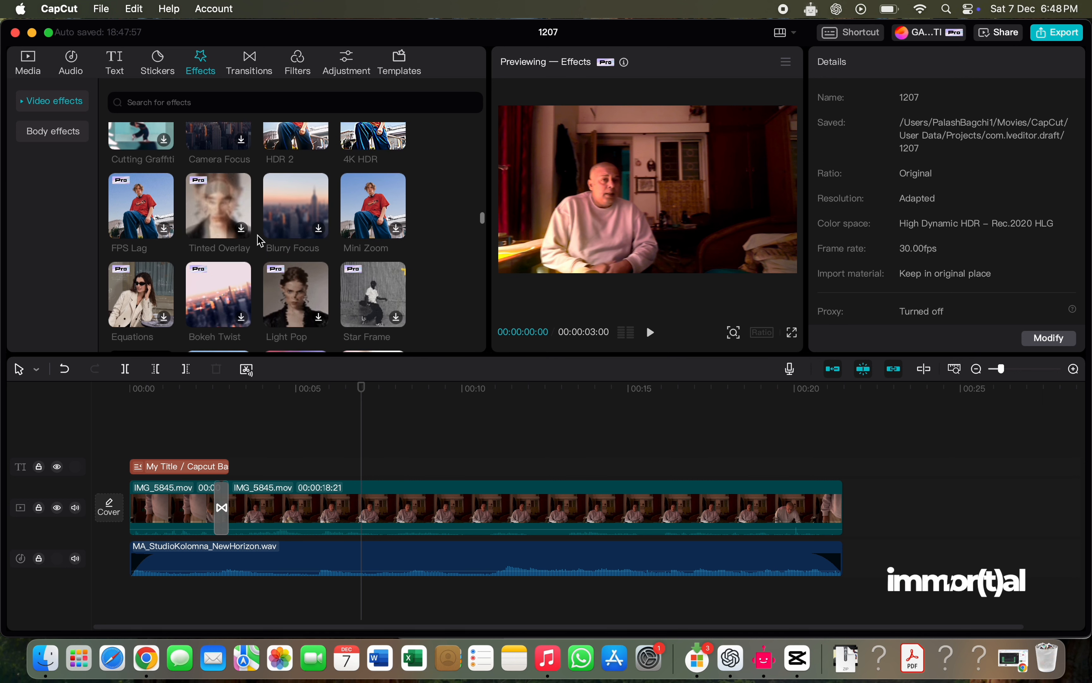
scroll(260, 240, down, 2)
scroll(260, 239, down, 1)
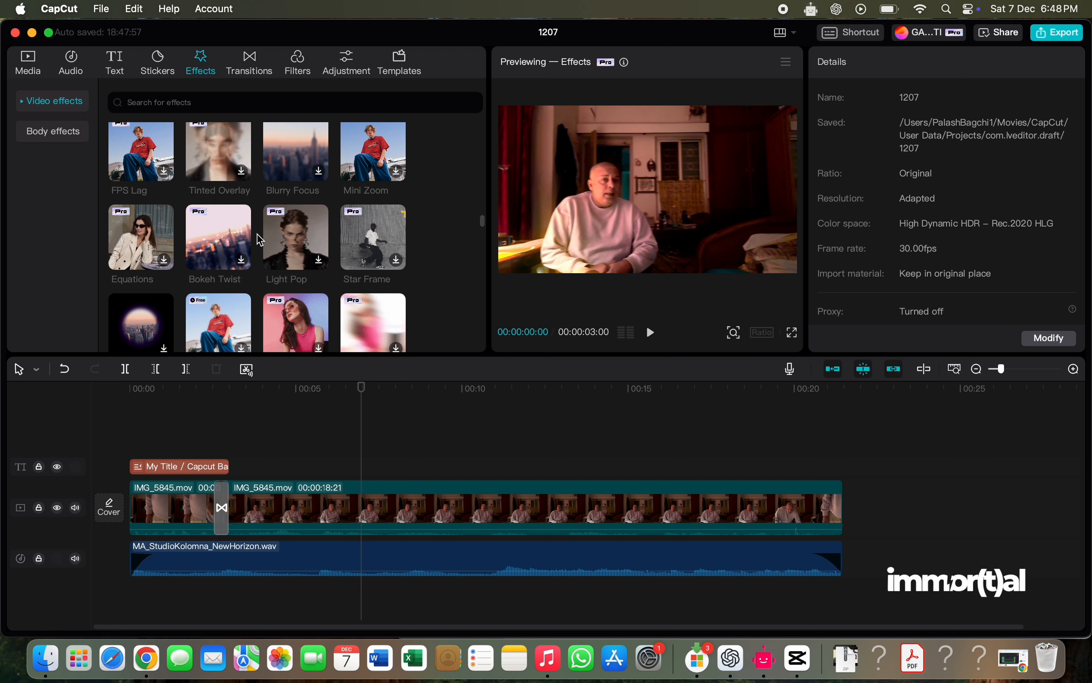
scroll(260, 239, down, 6)
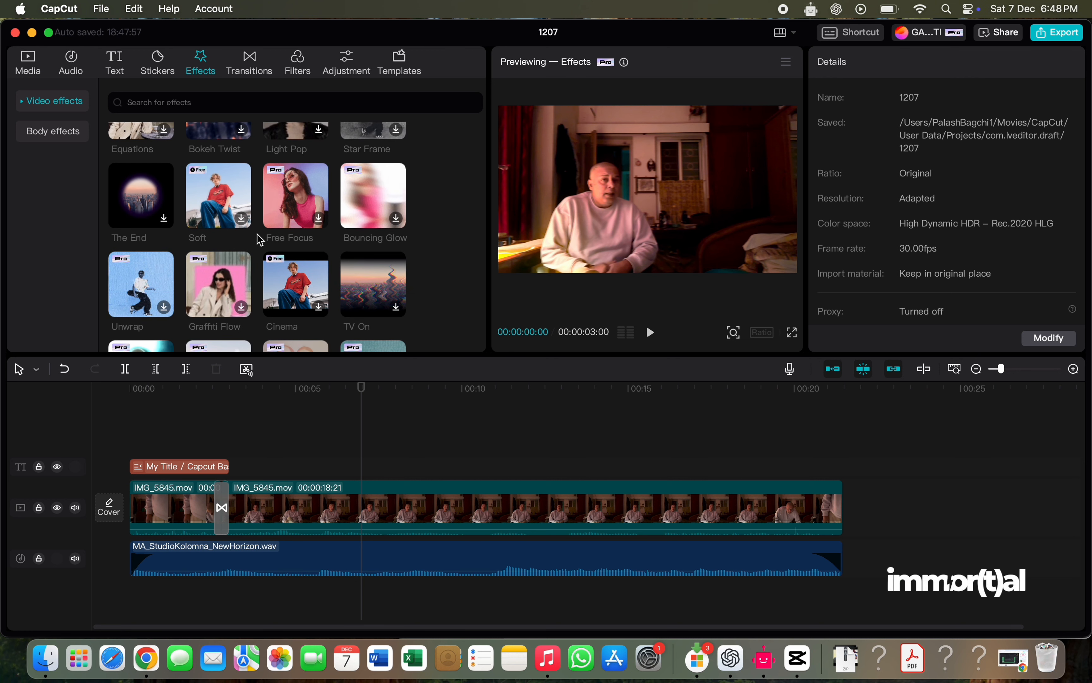
scroll(260, 240, down, 2)
scroll(259, 240, down, 1)
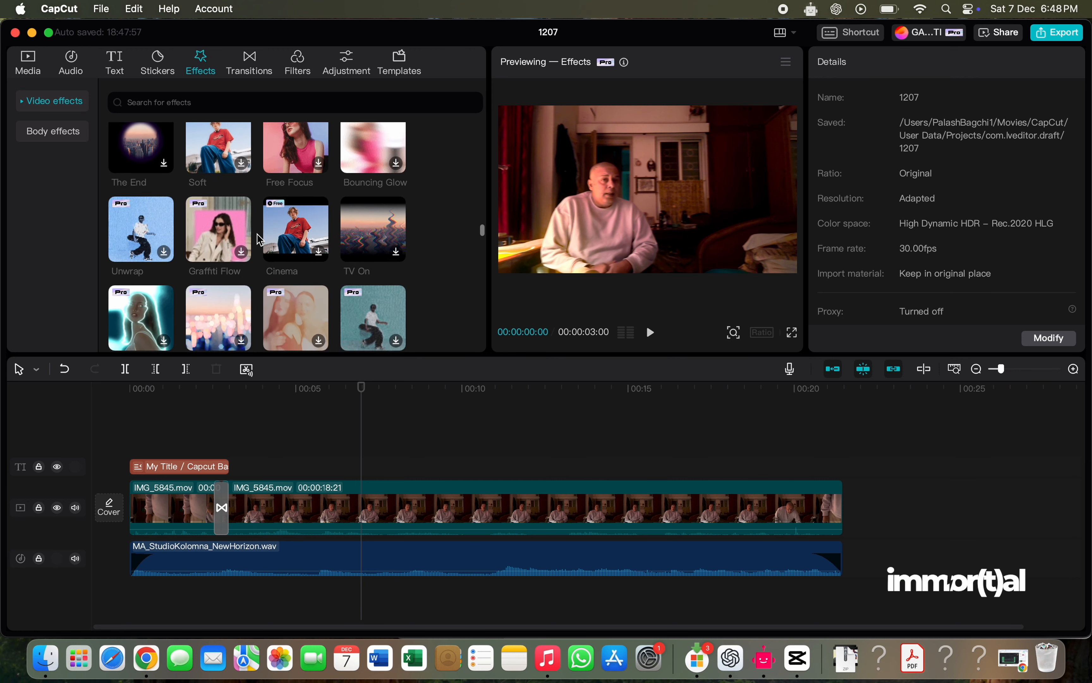
scroll(260, 240, down, 5)
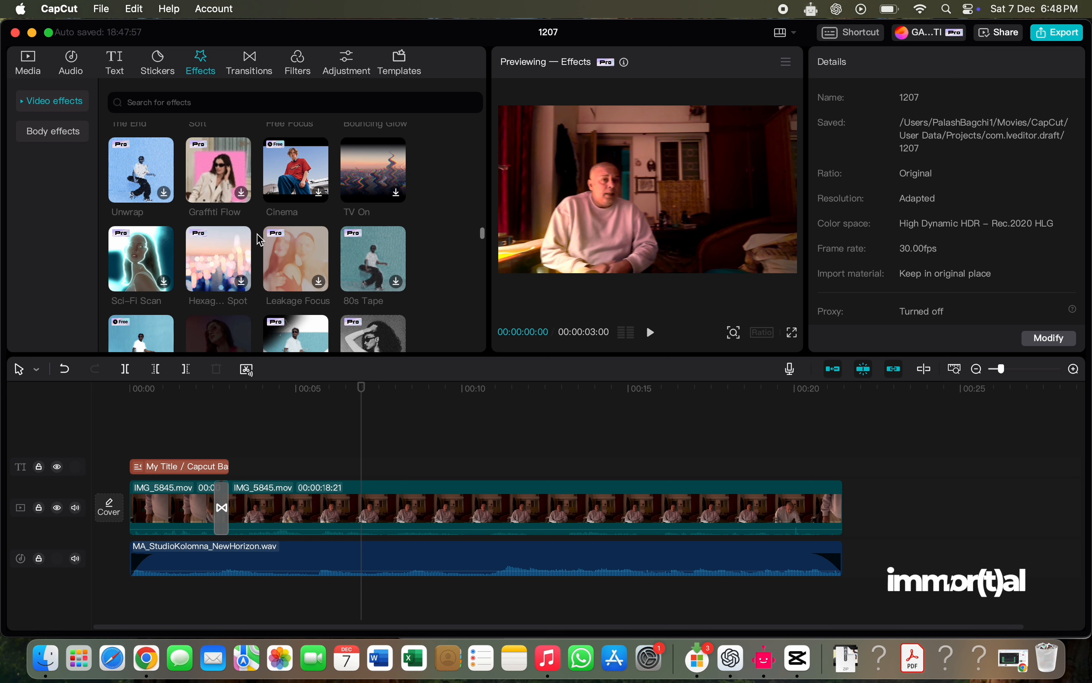
scroll(260, 240, down, 5)
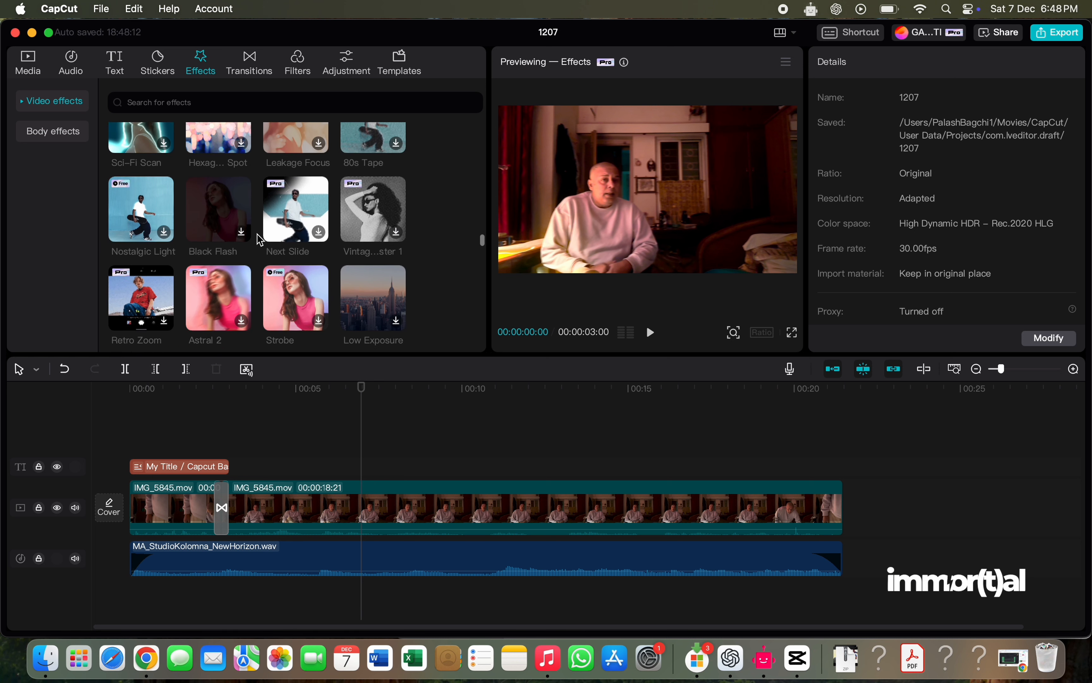
scroll(260, 240, down, 1)
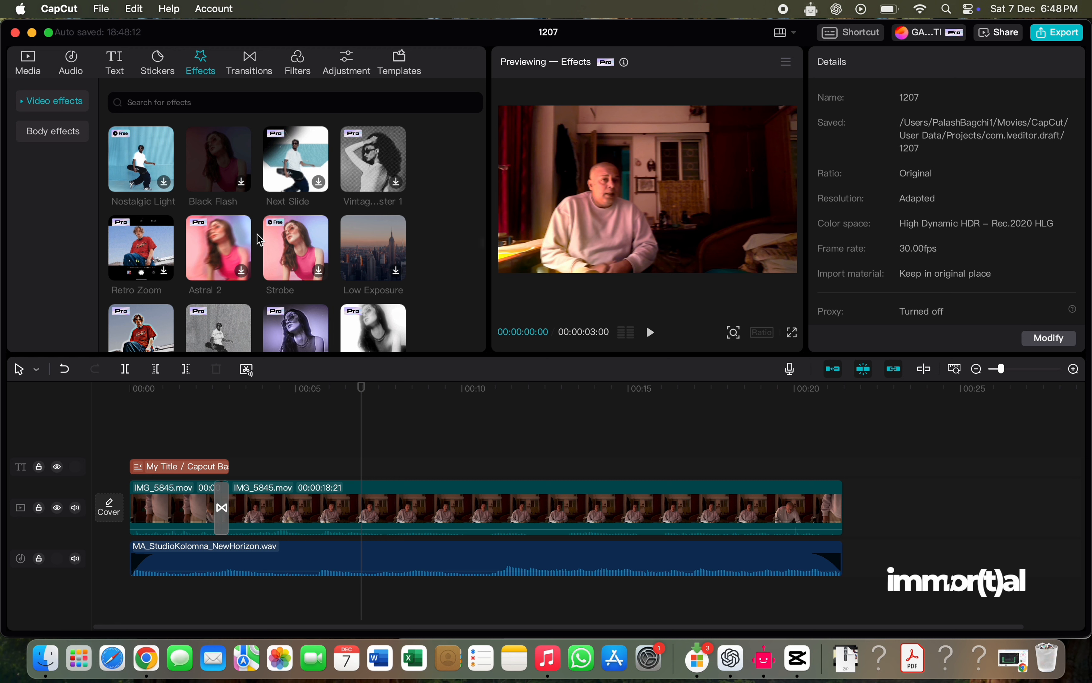
click(224, 251)
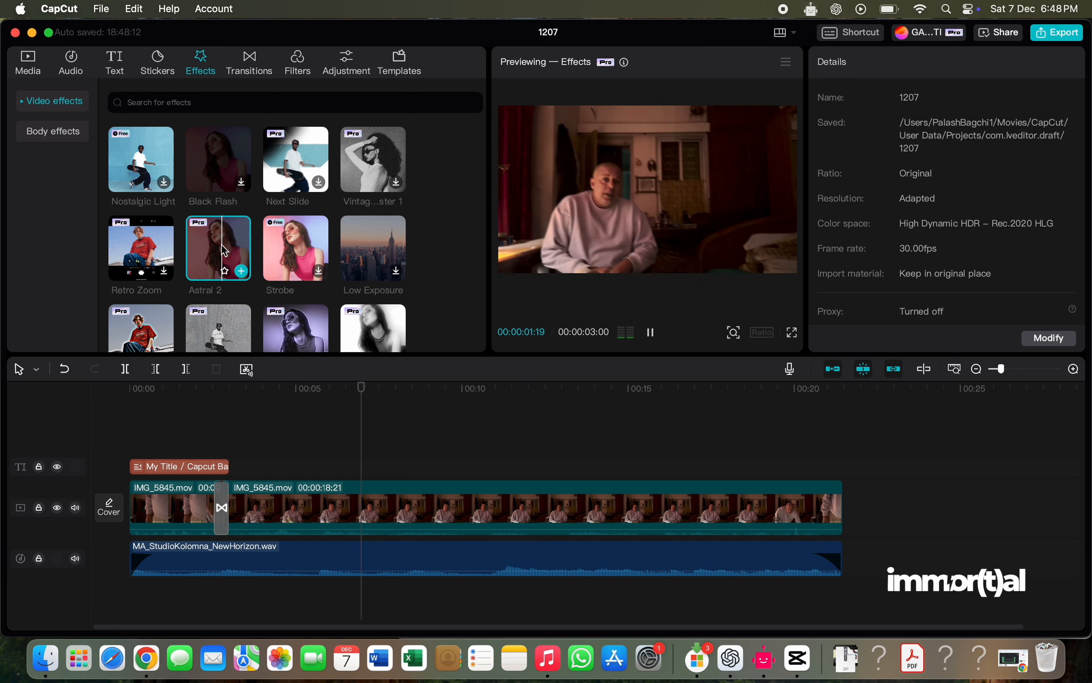
click(296, 248)
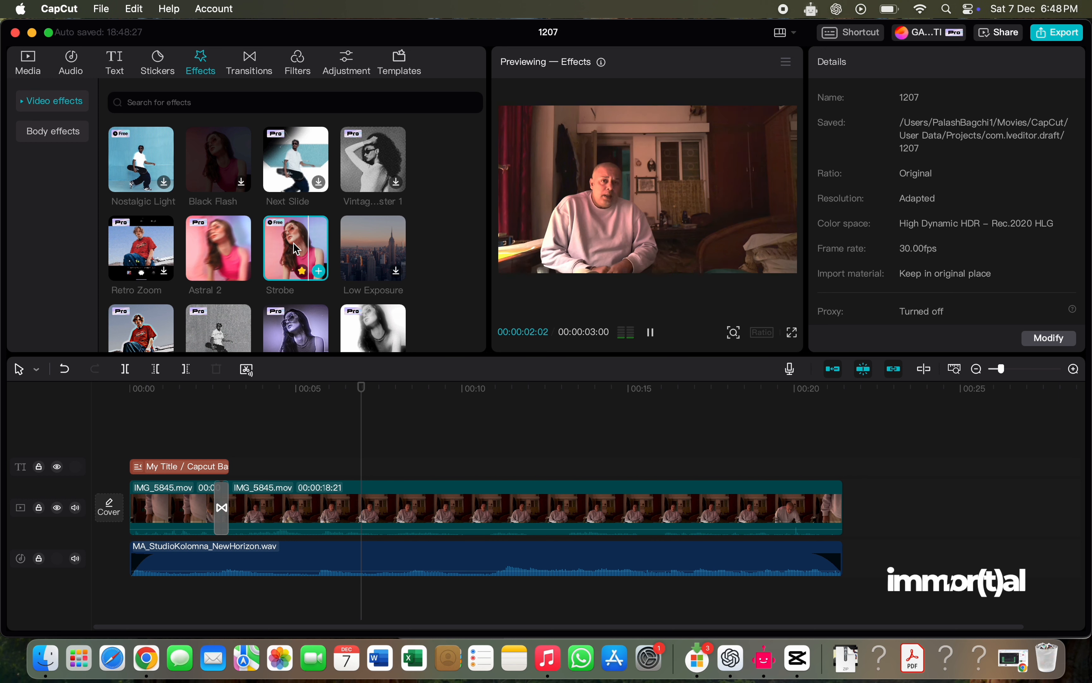
- Add the Colorless Flash effect above the video where the title ends, and play that section back
scroll(297, 249, down, 2)
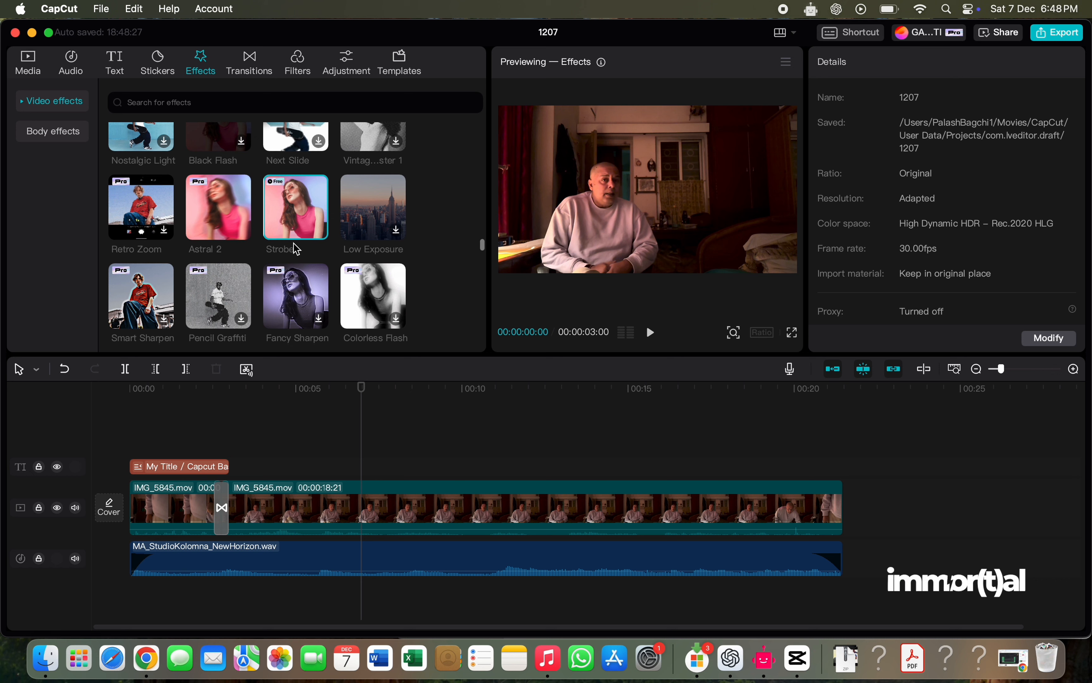
click(385, 297)
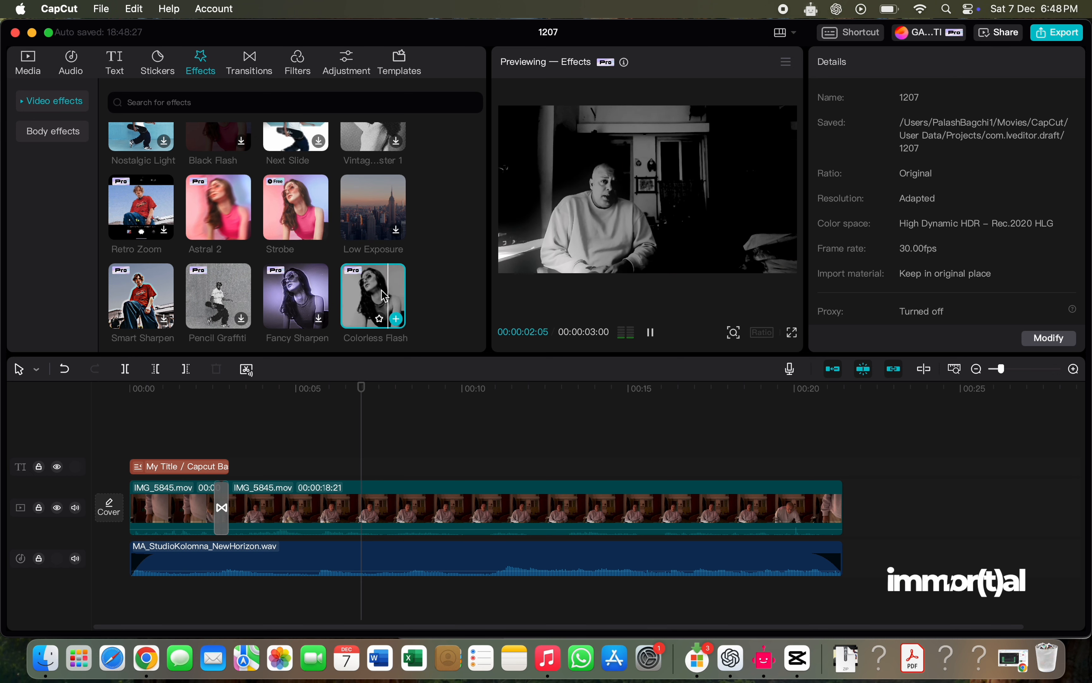
drag(384, 296, 231, 449)
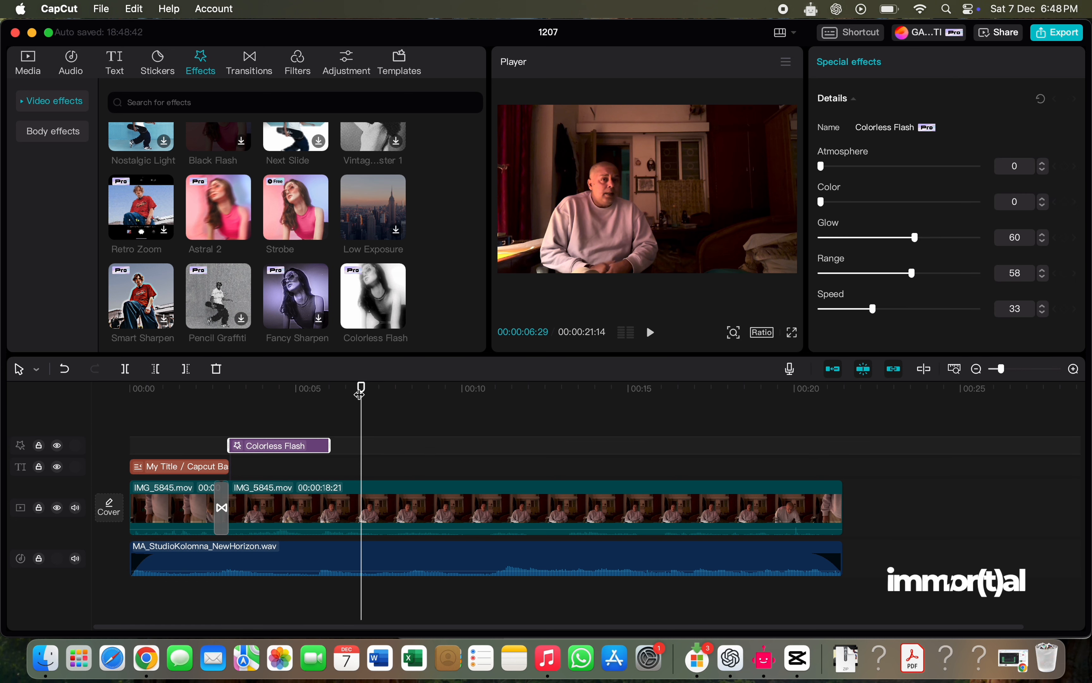
drag(361, 387, 225, 408)
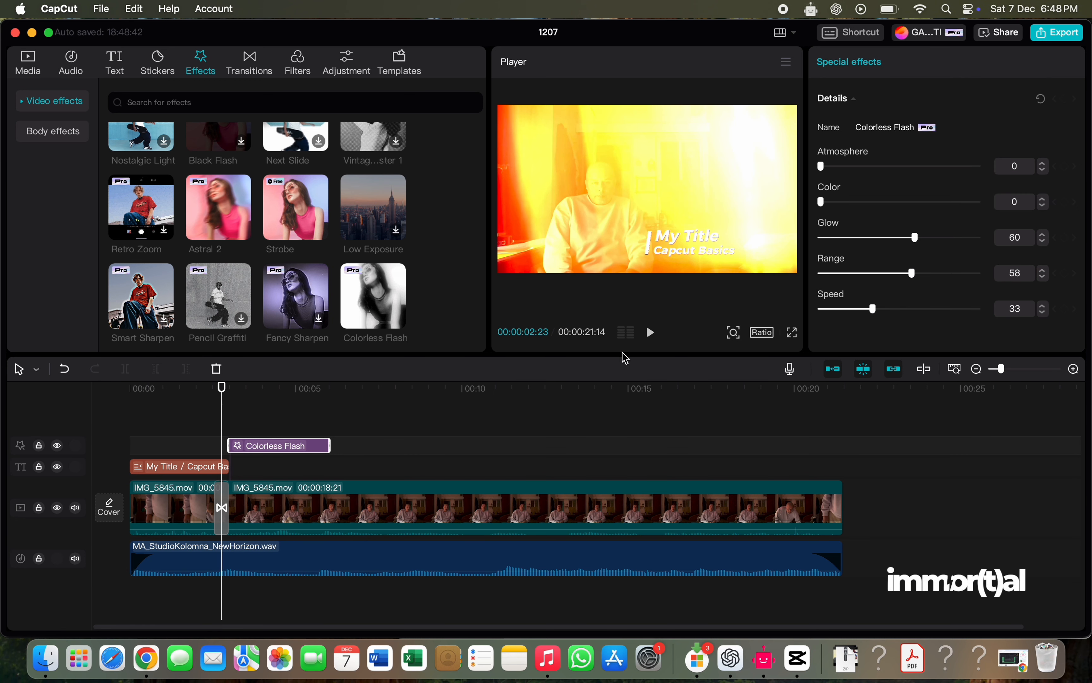
click(651, 335)
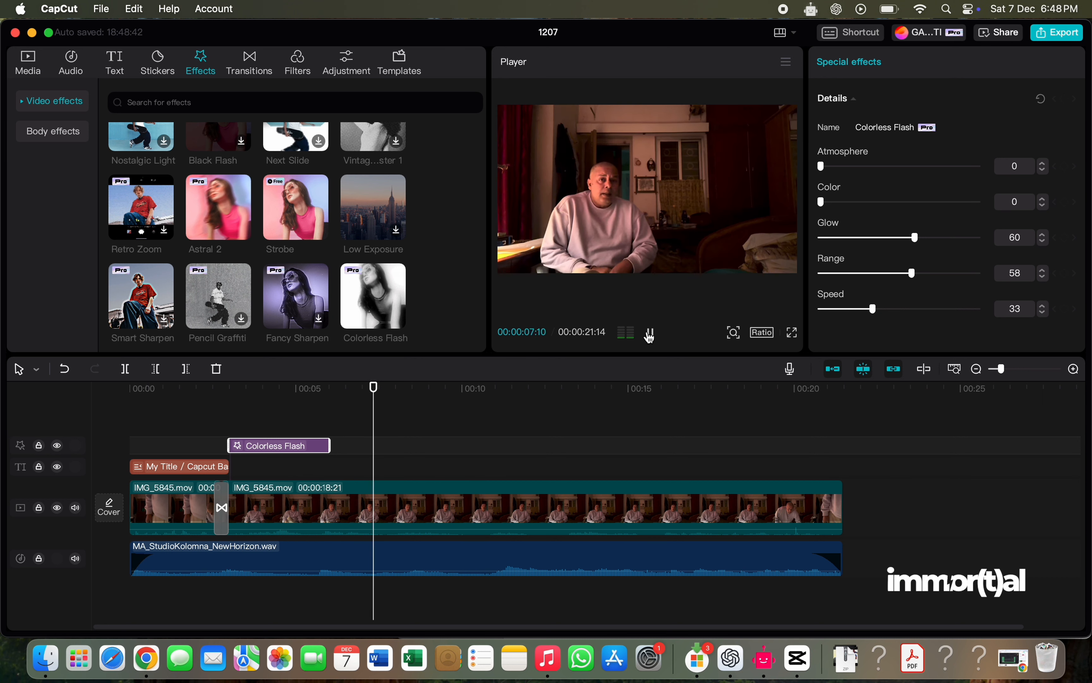
click(649, 335)
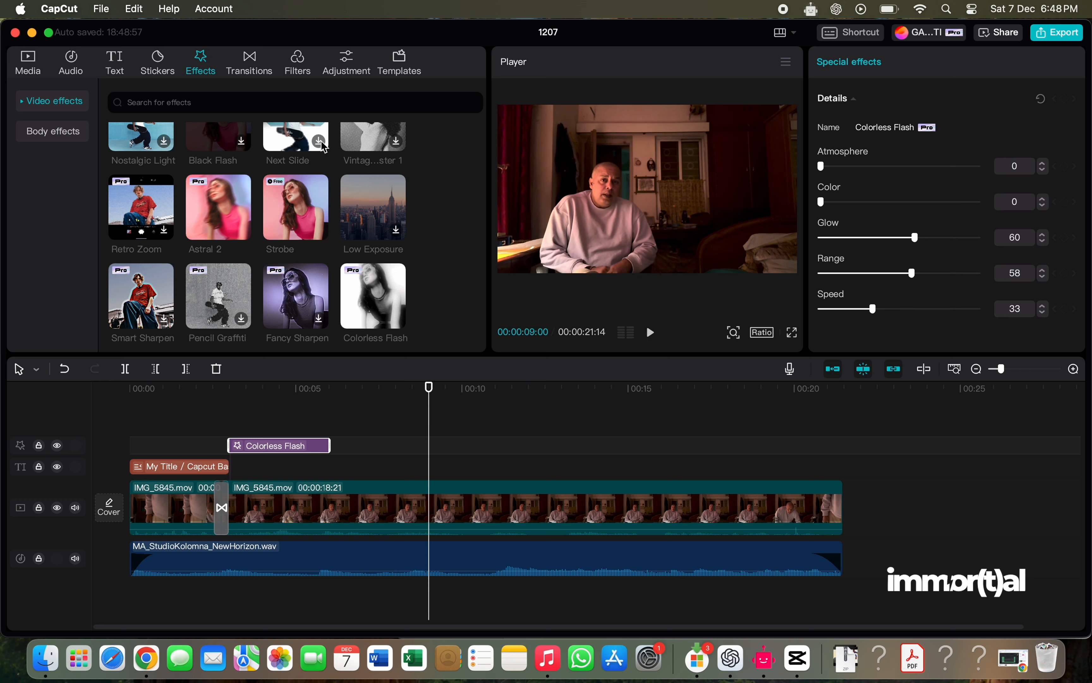
- Add the Oppenheimer filter across the full length of the video and play it back from the start
click(298, 68)
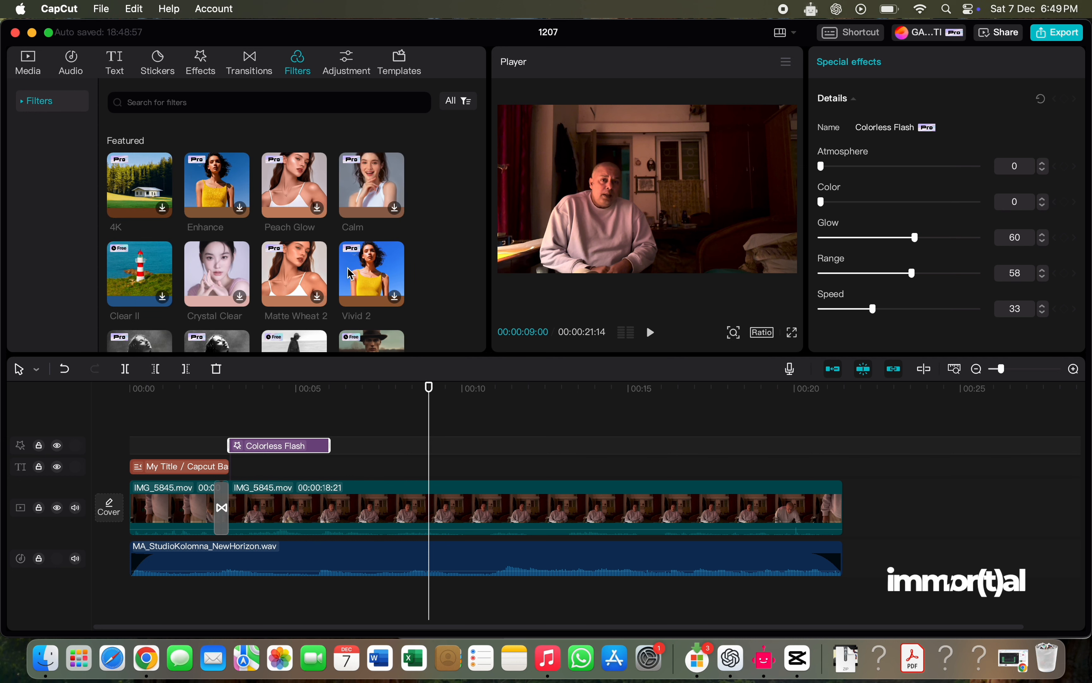
scroll(285, 278, down, 1)
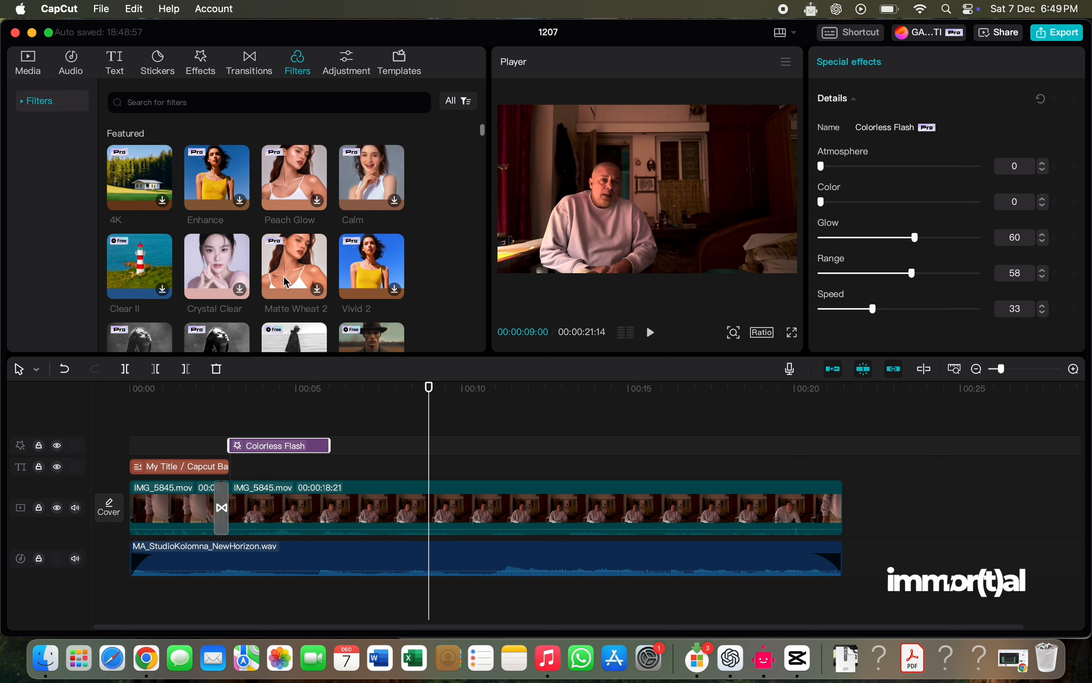
scroll(285, 281, down, 3)
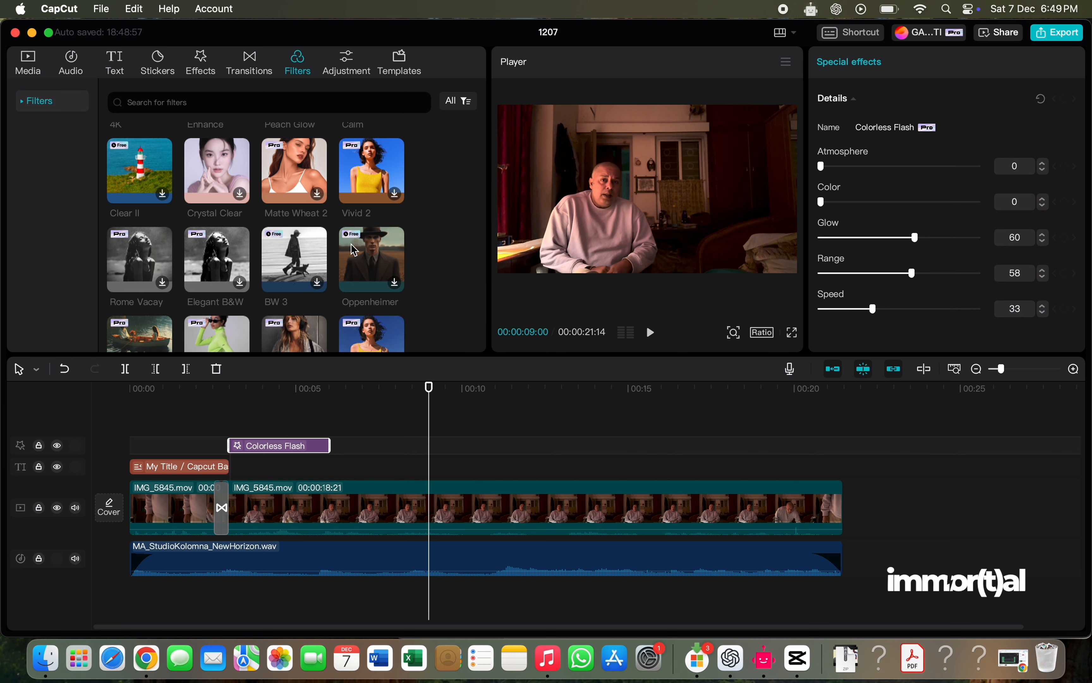
click(368, 254)
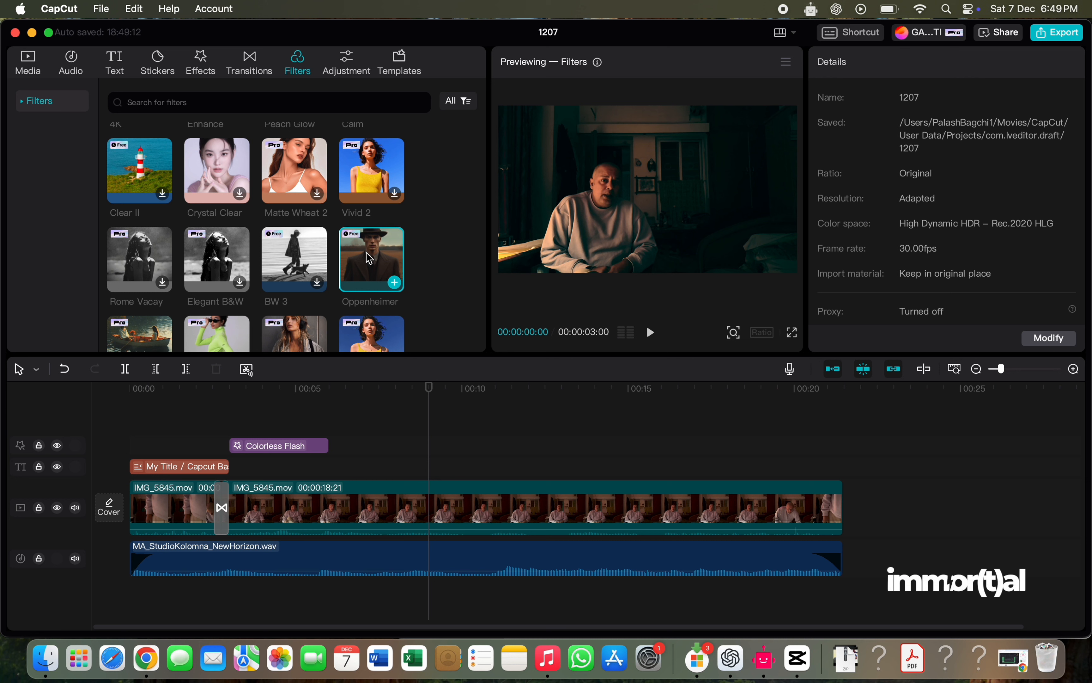
drag(367, 252, 133, 432)
drag(230, 437, 843, 468)
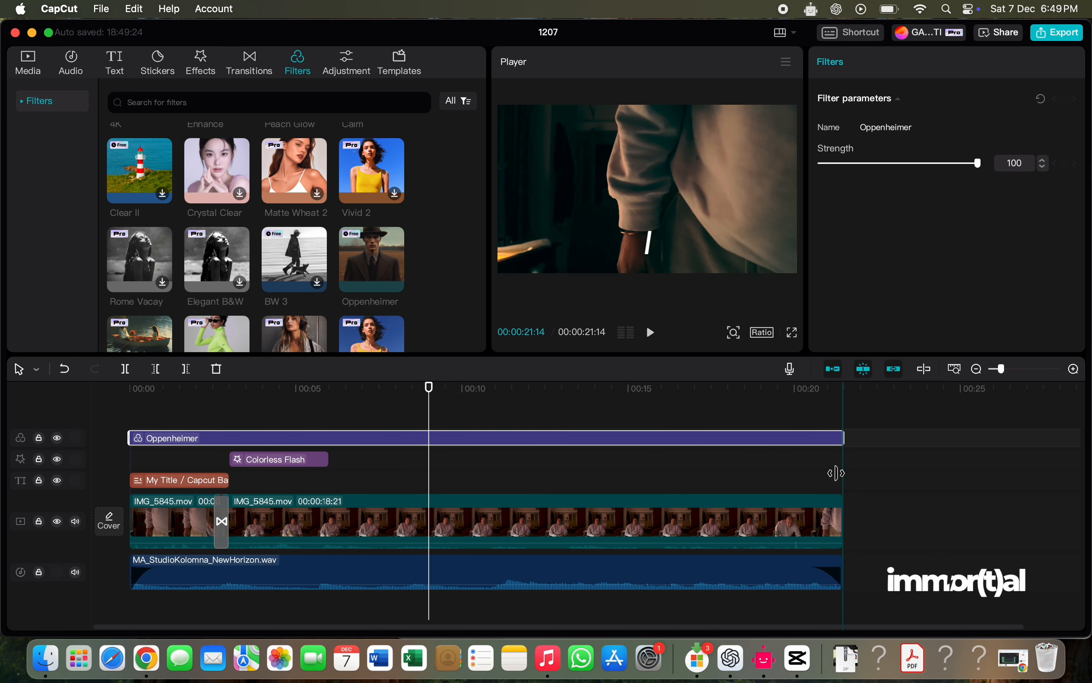
drag(429, 388, 130, 388)
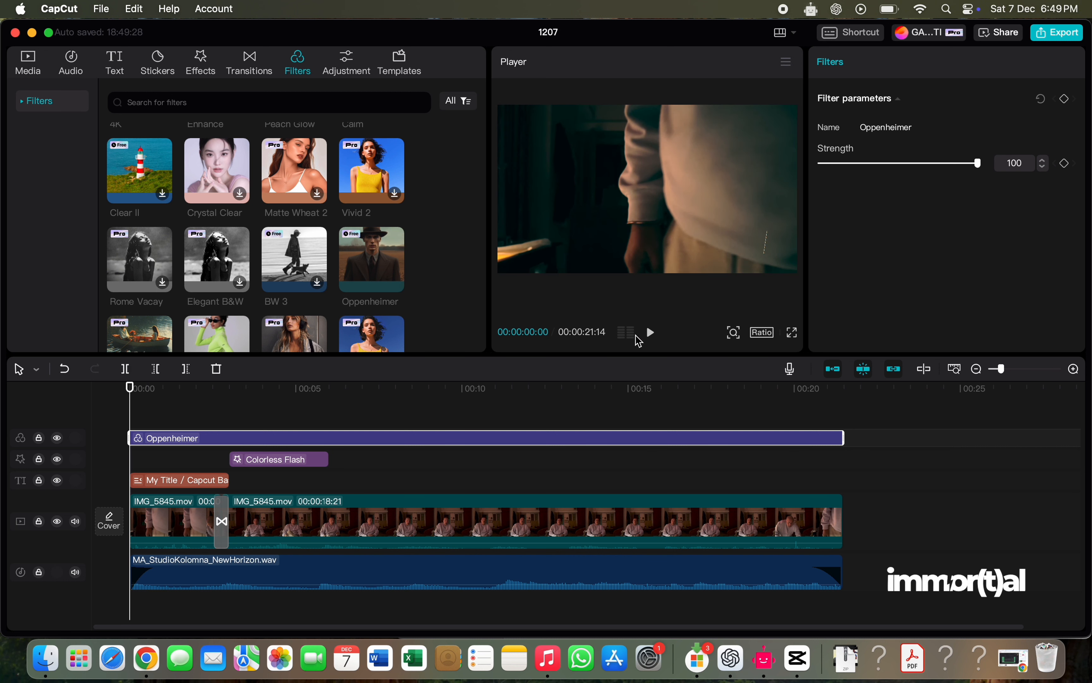
click(650, 333)
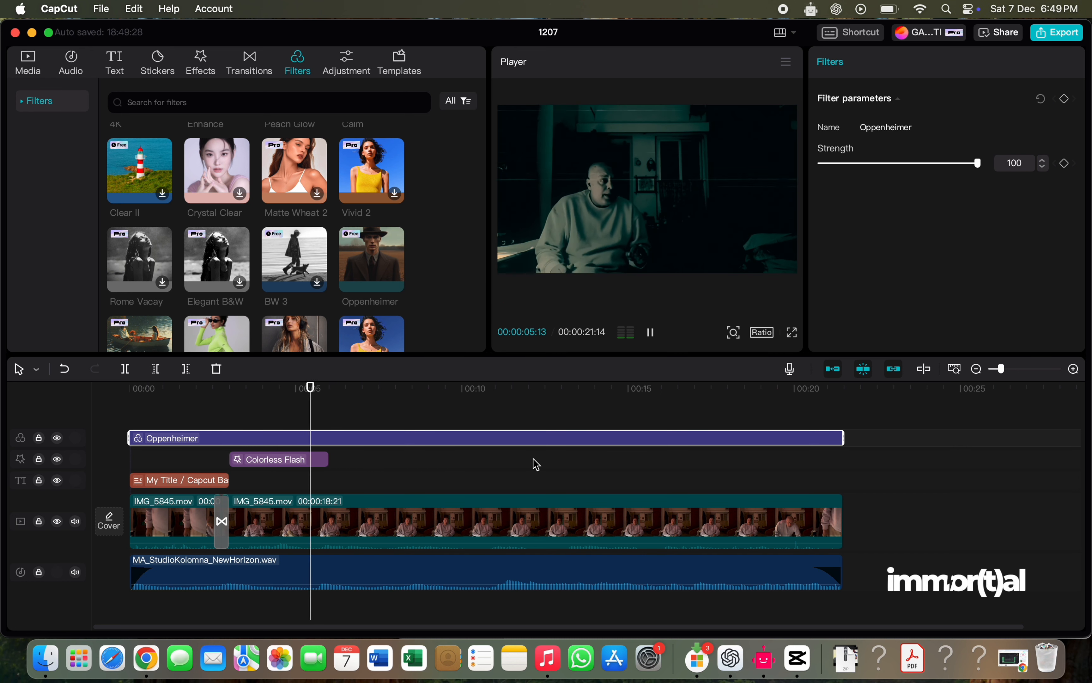
click(651, 333)
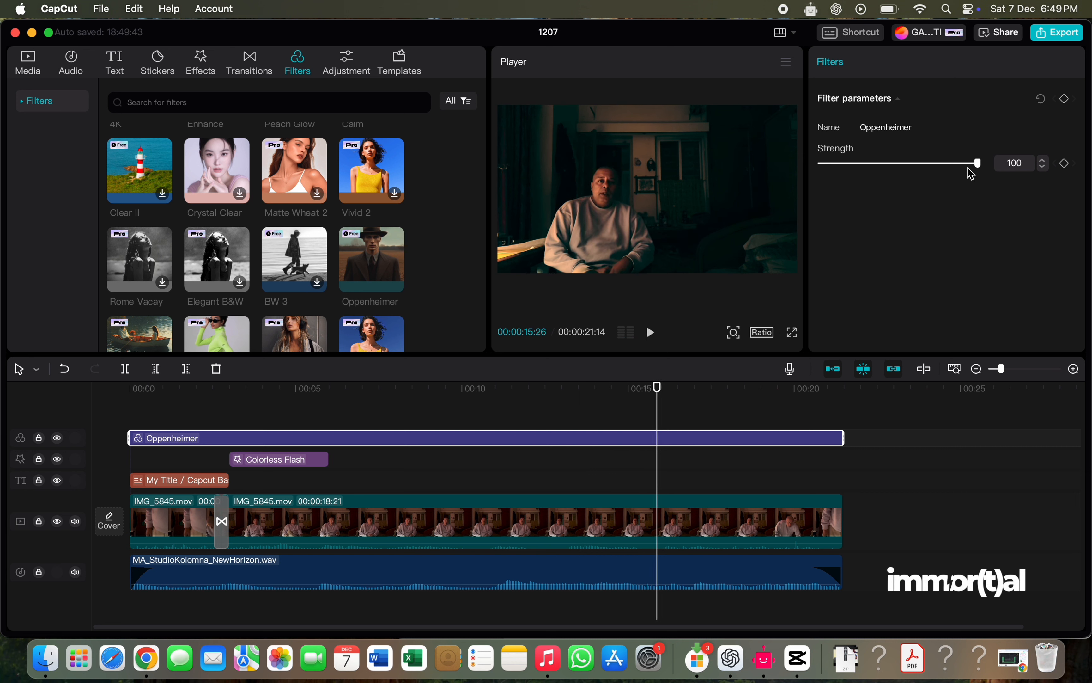
- Set the Oppenheimer filter's strength to 51 and replay the video from the beginning
drag(976, 166, 900, 182)
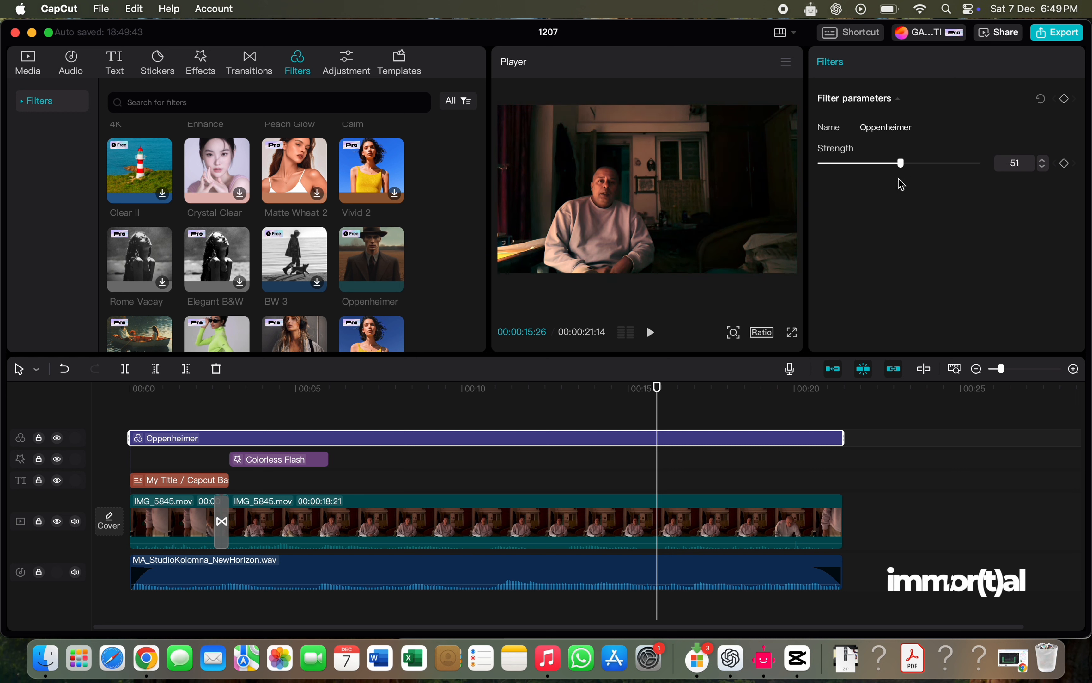
drag(657, 400, 127, 447)
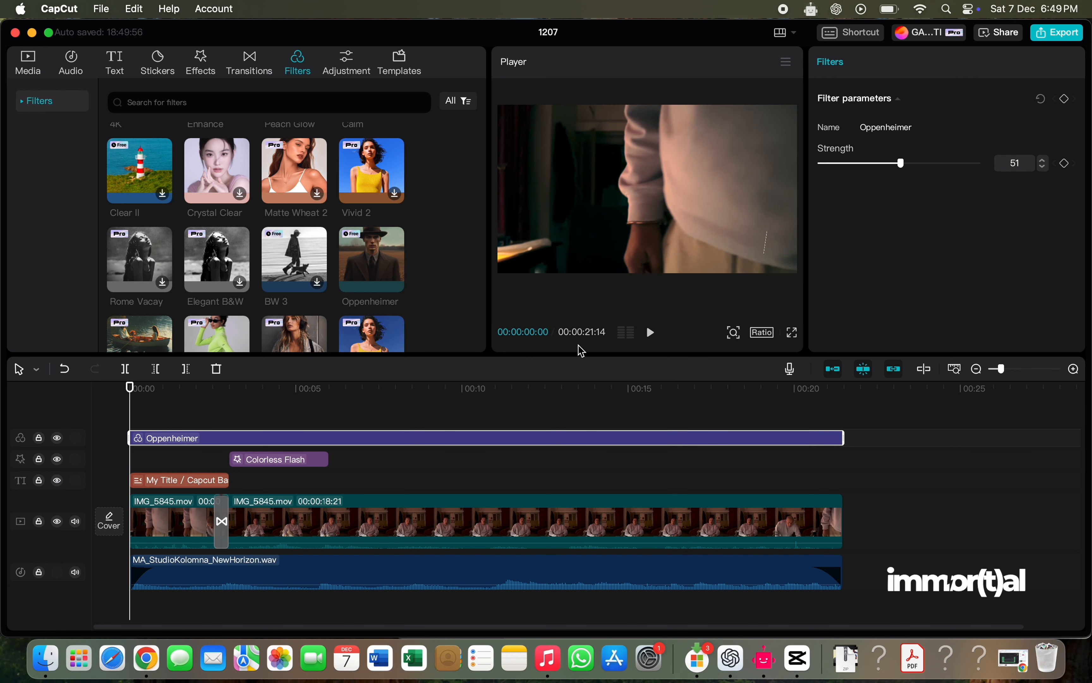
click(649, 333)
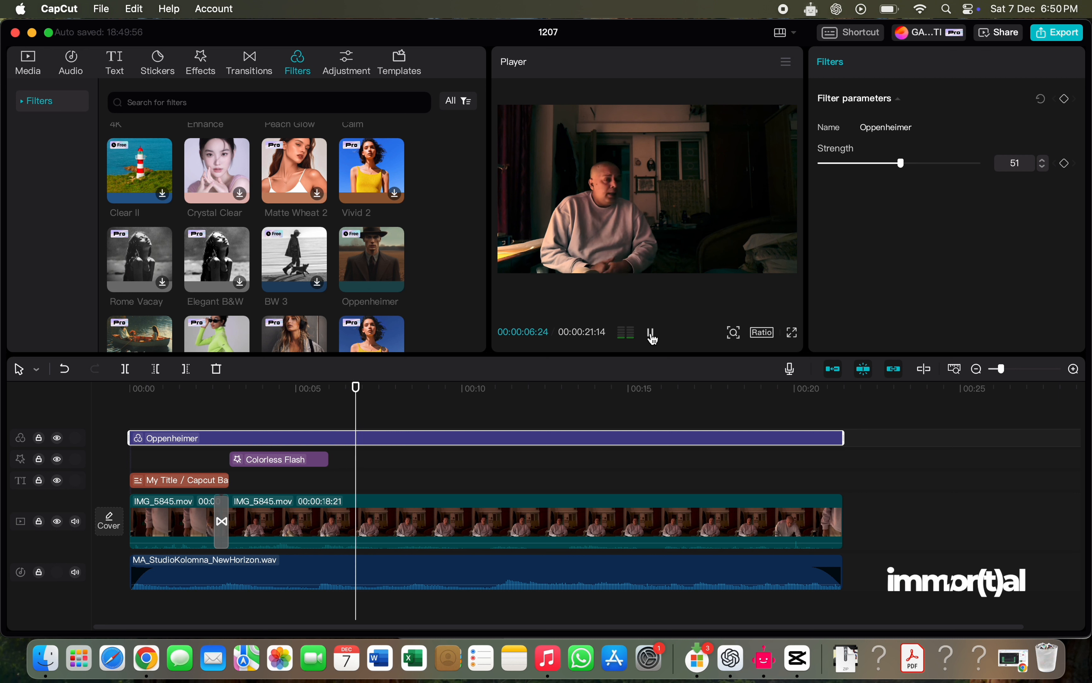
click(651, 333)
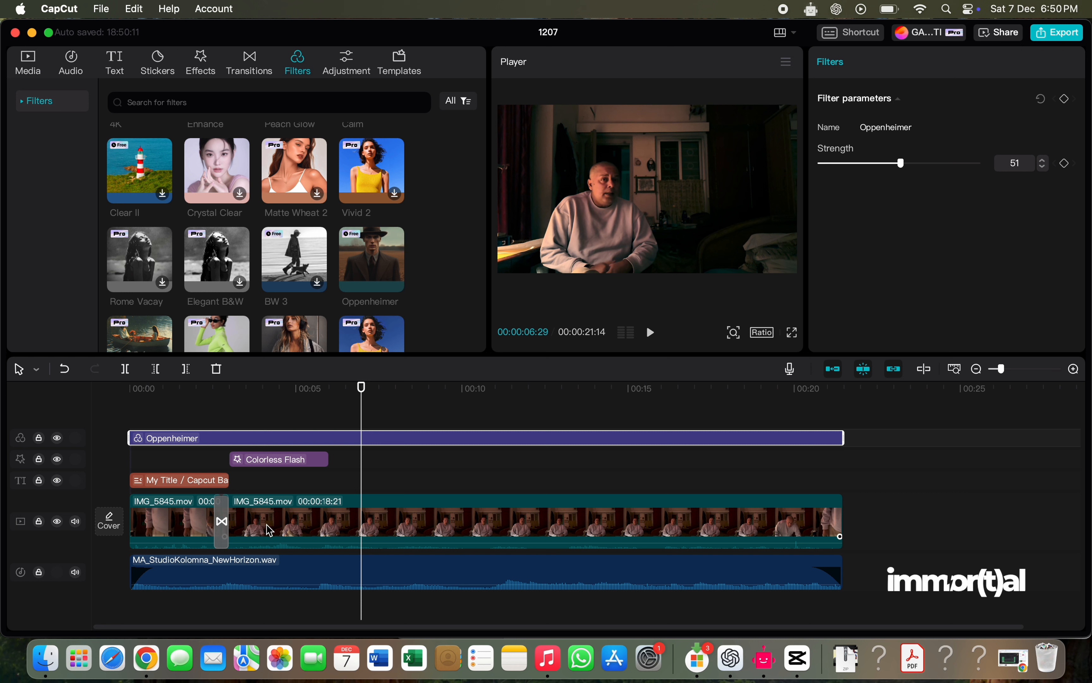
- Examine the first clip's basic video settings and the LUTs offered in its color adjustments
click(172, 528)
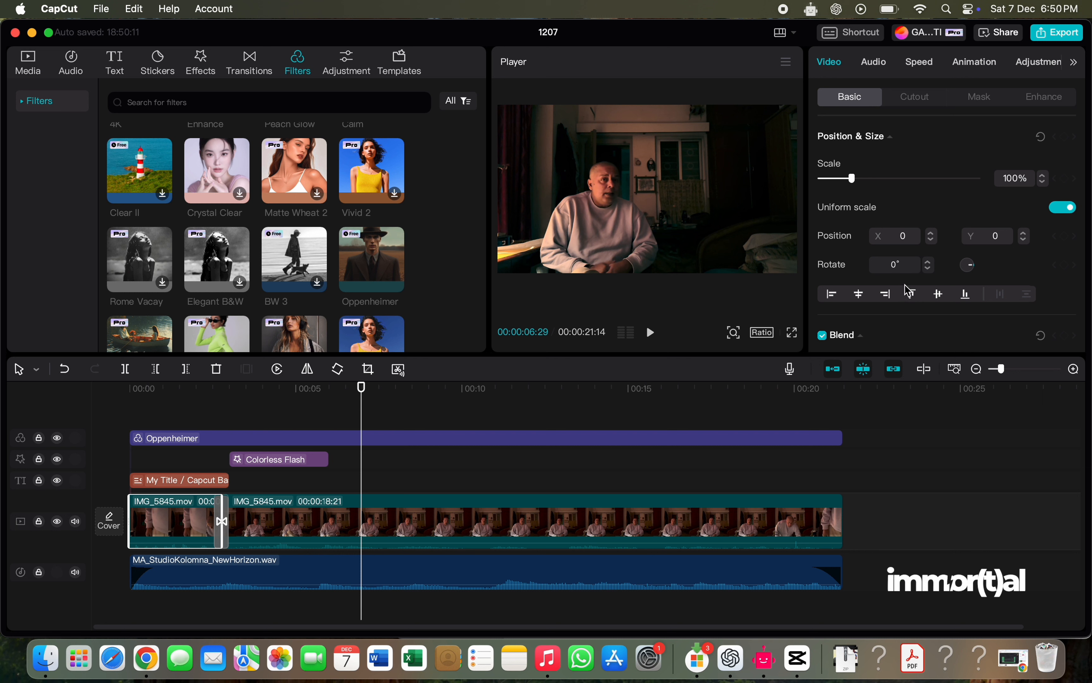
scroll(915, 230, down, 10)
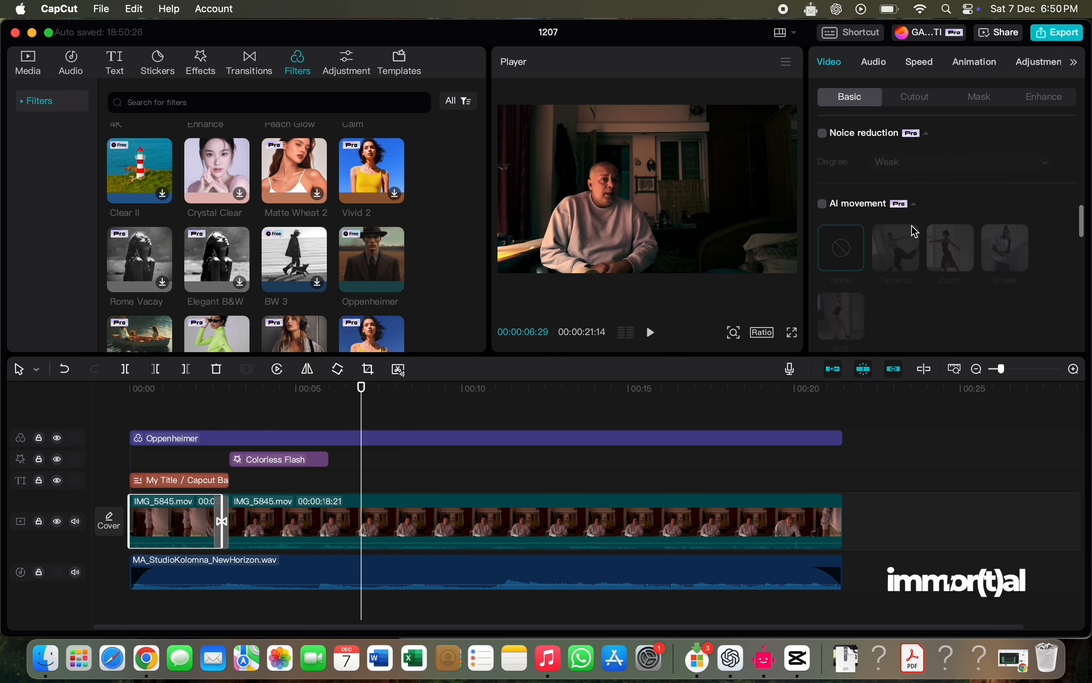
scroll(915, 231, up, 10)
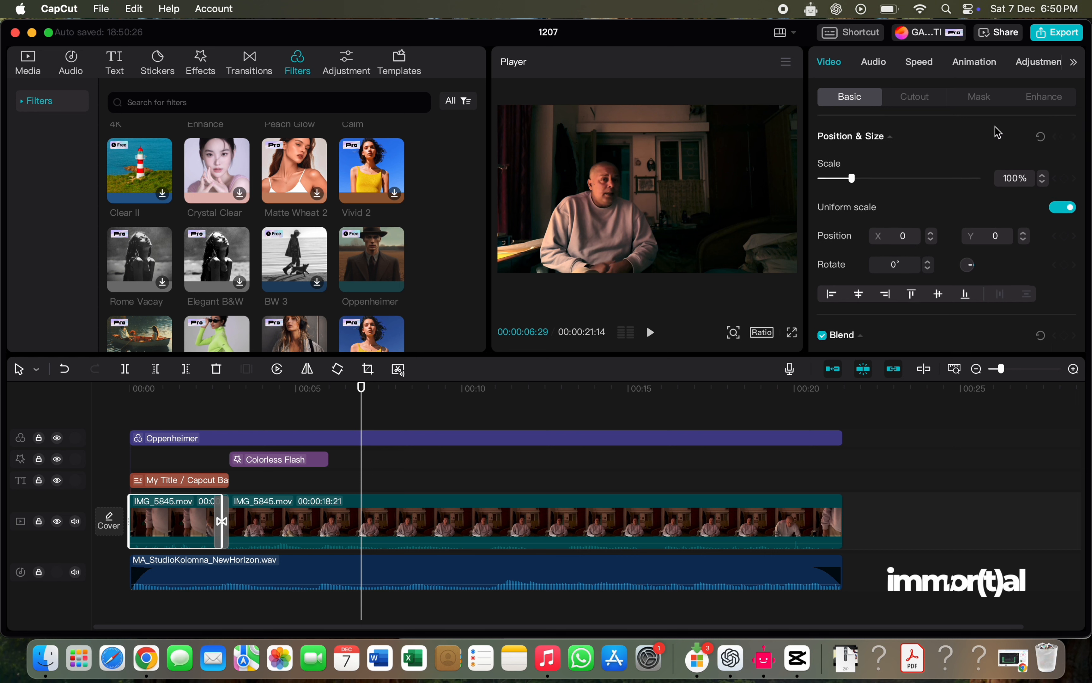
click(1038, 69)
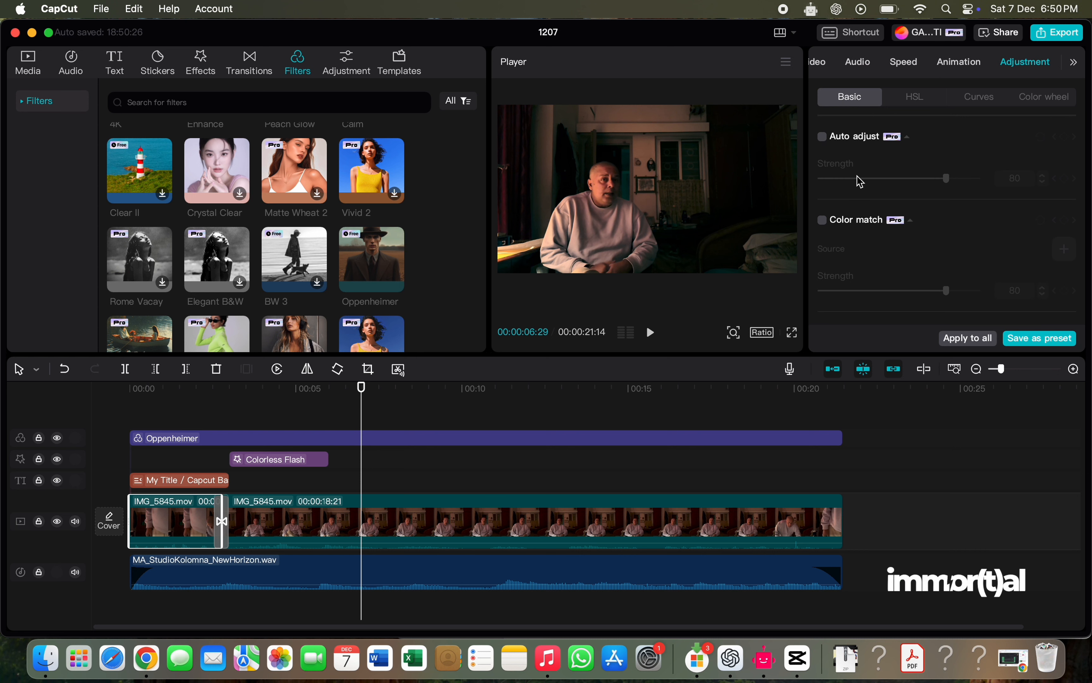
scroll(859, 206, down, 10)
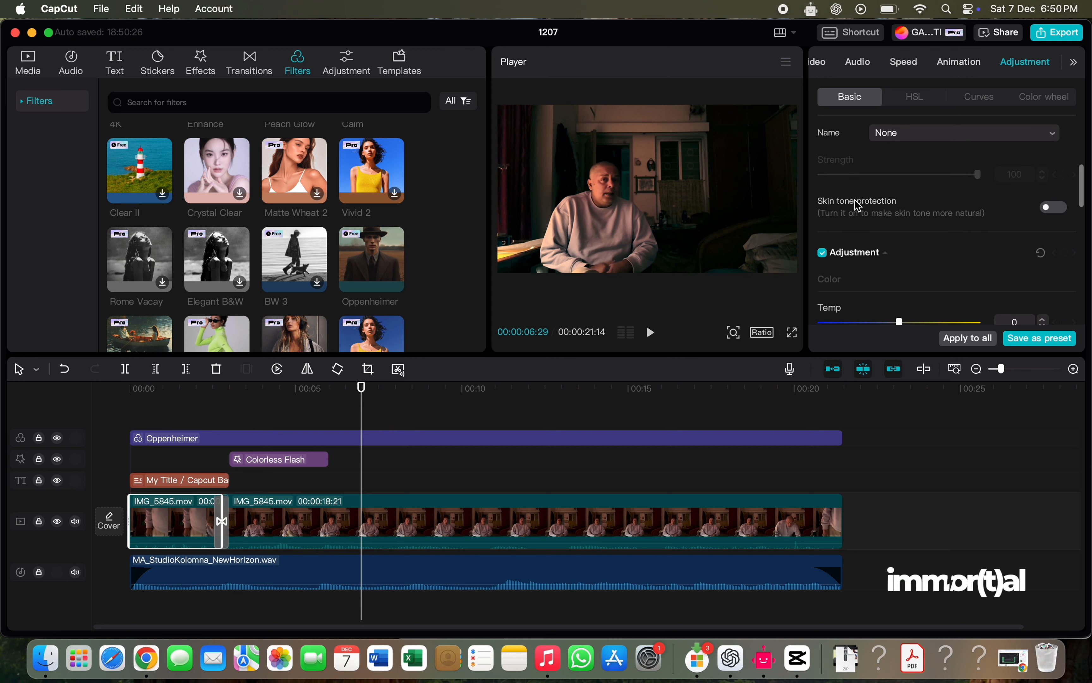
click(892, 127)
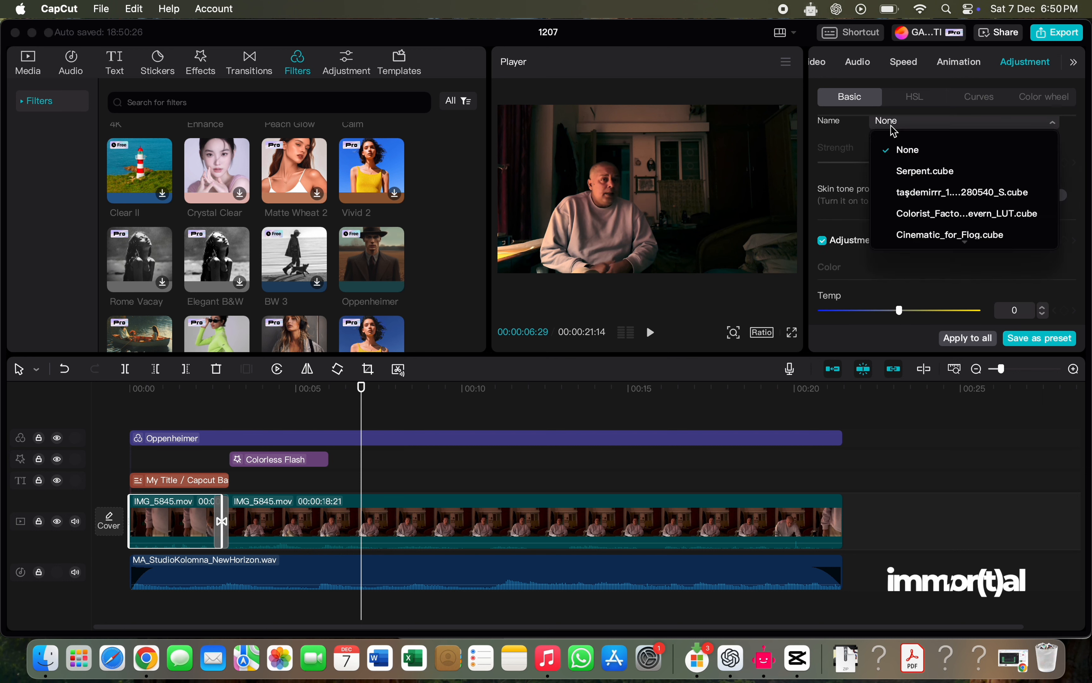
click(894, 131)
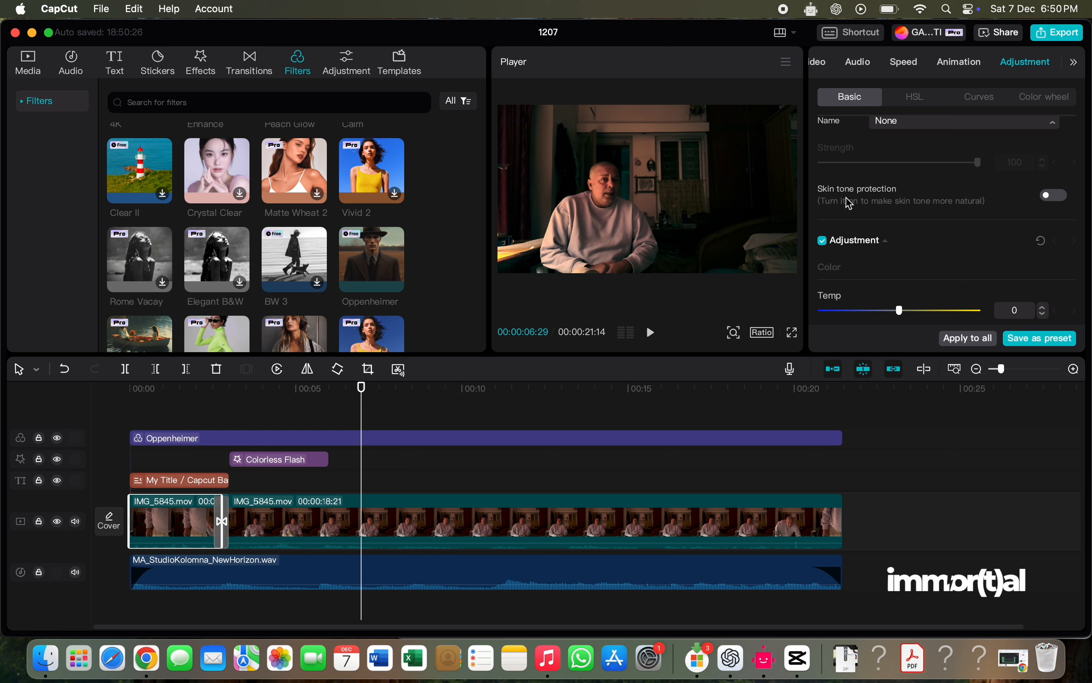
- Set the first clip's contrast to 5, brightness to 12 and highlight to 6
scroll(849, 203, down, 1)
scroll(893, 217, down, 4)
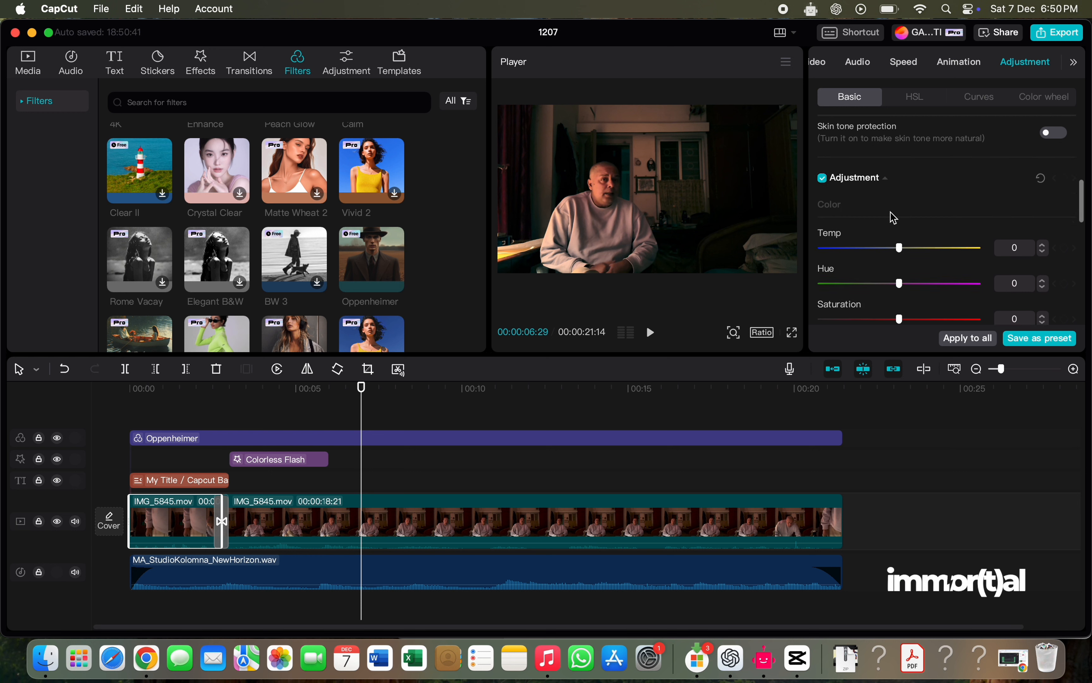
scroll(893, 217, down, 4)
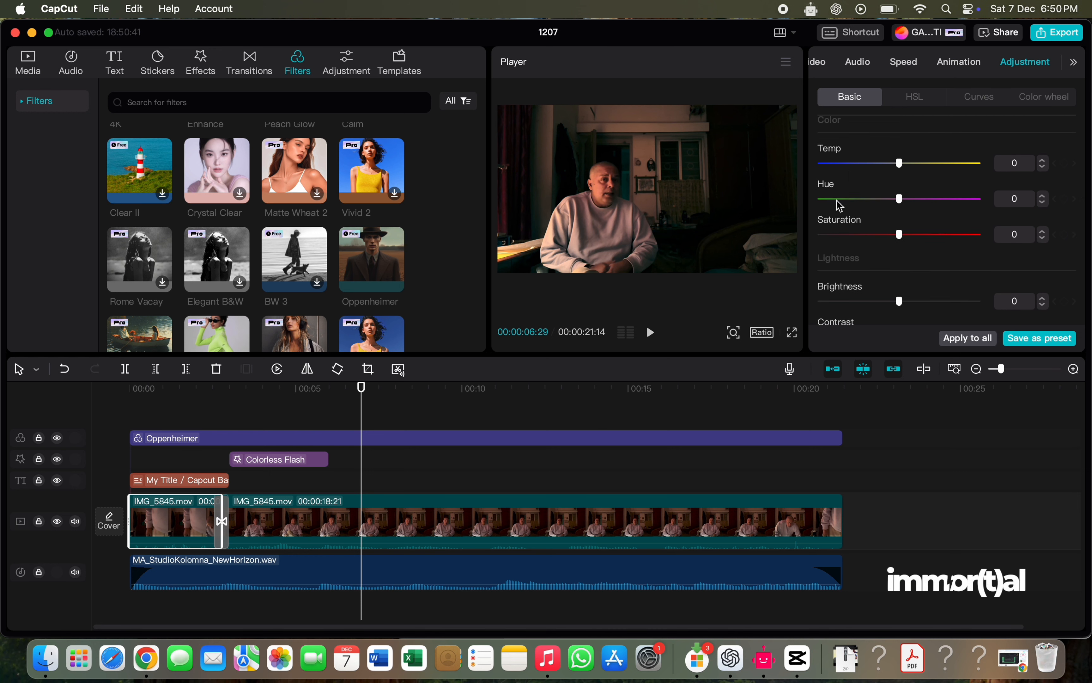
scroll(853, 244, down, 5)
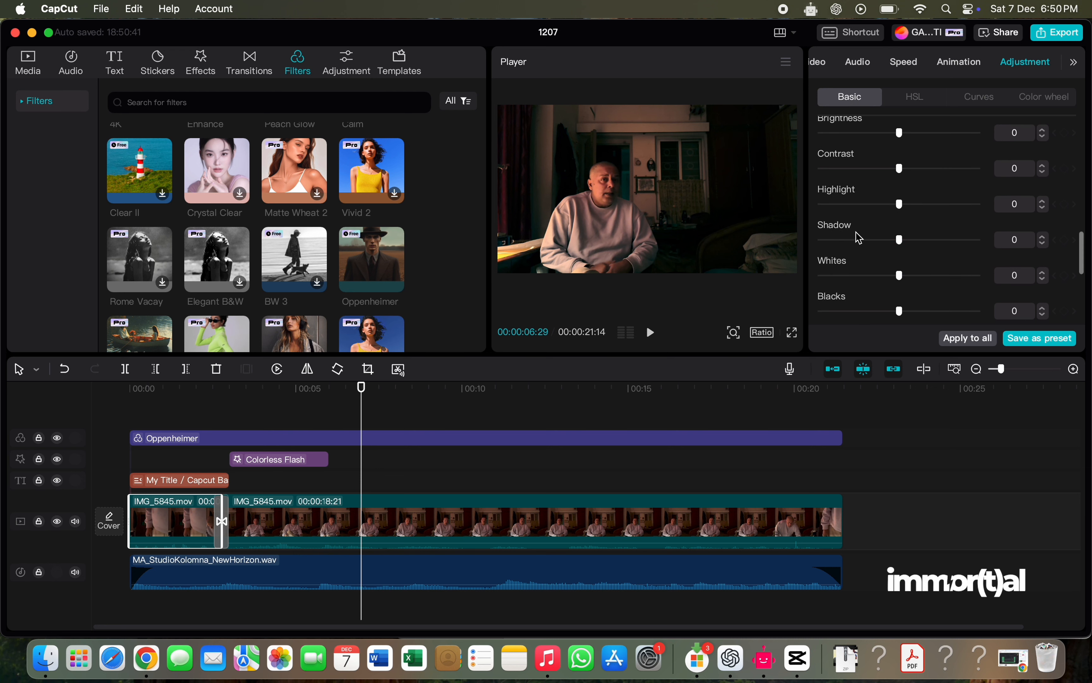
scroll(854, 203, up, 3)
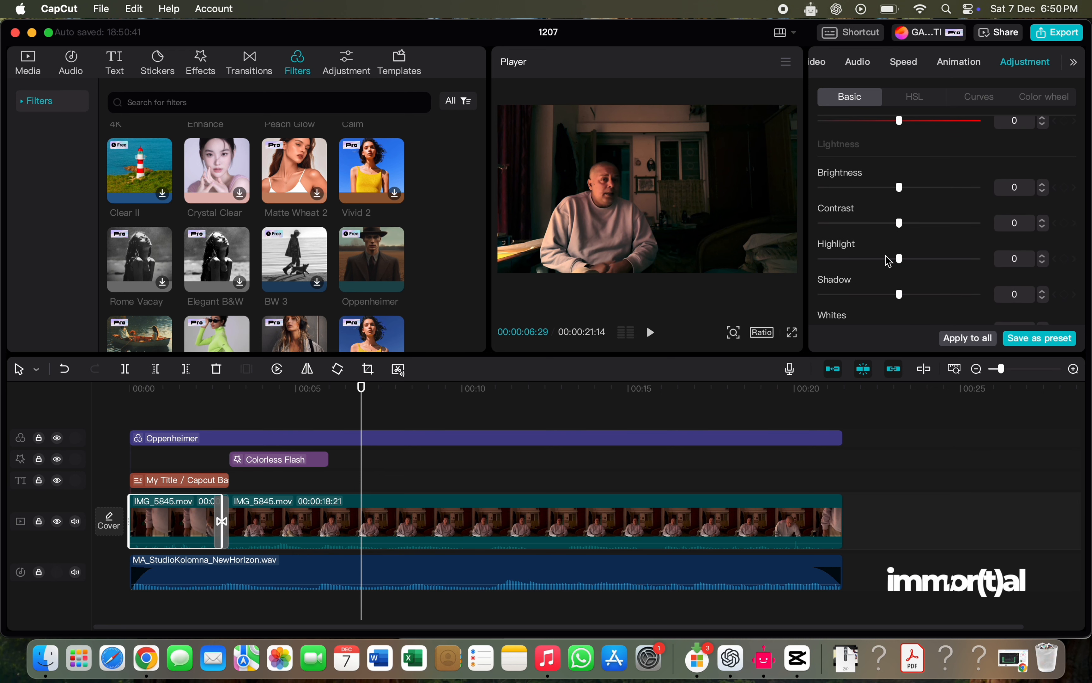
drag(900, 224, 919, 199)
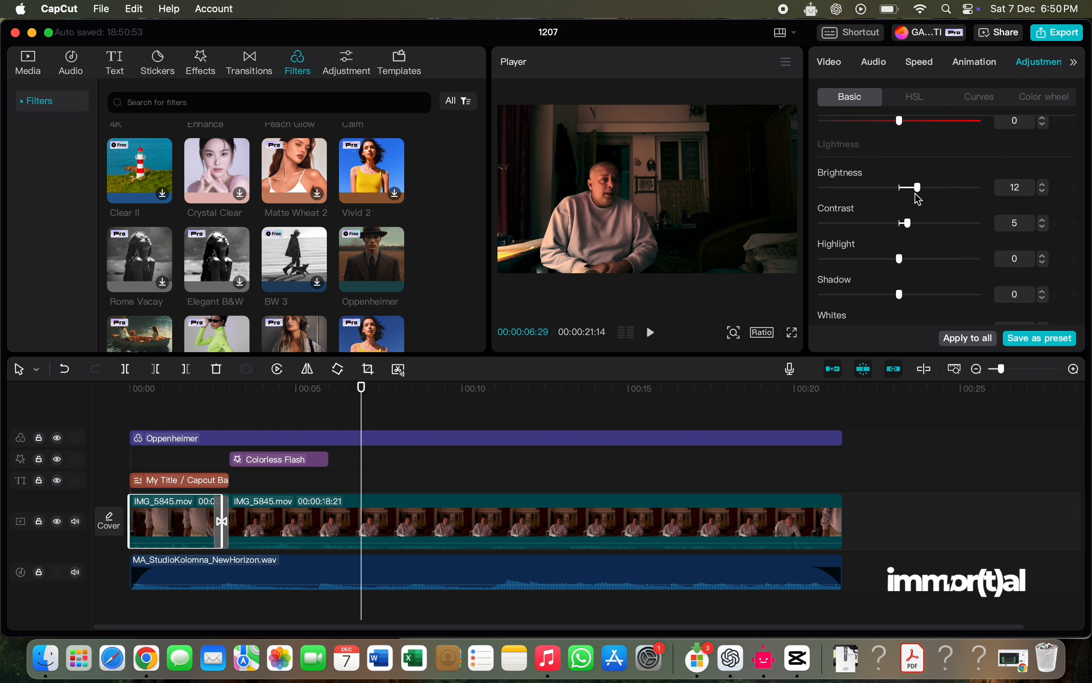
mouse_move(901, 267)
mouse_down()
mouse_move(887, 268)
mouse_move(909, 267)
mouse_up()
- Set the first clip's illumination to -3, sharpen to 13 and clarity to 20
scroll(869, 270, down, 5)
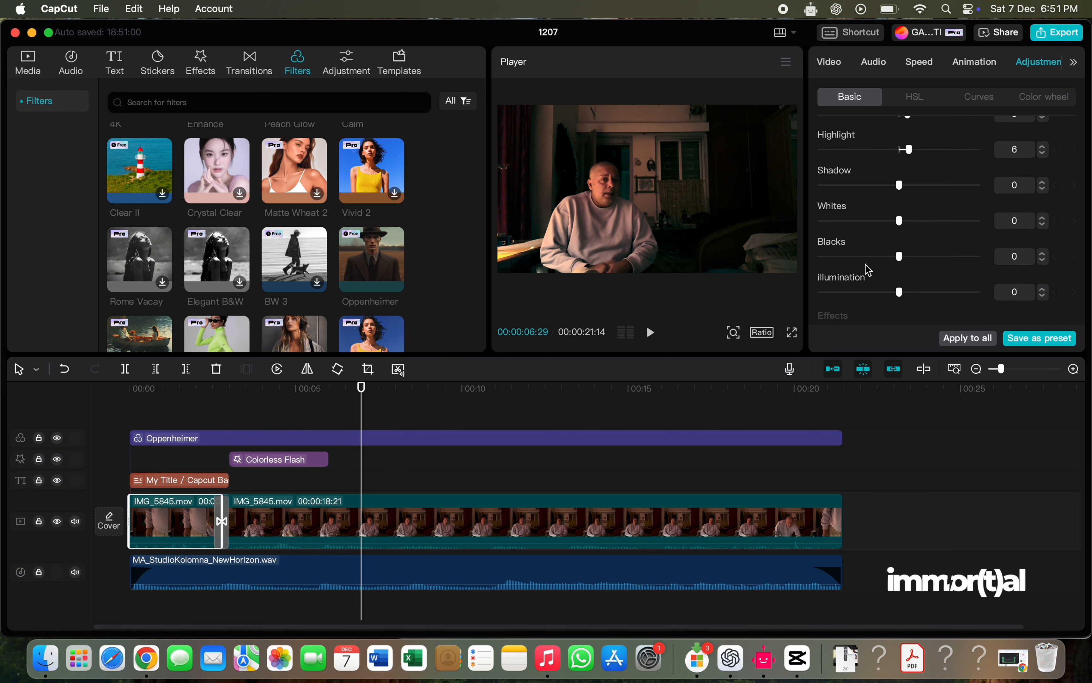
scroll(869, 270, down, 4)
mouse_move(898, 238)
mouse_down()
mouse_move(910, 243)
mouse_move(892, 240)
mouse_up()
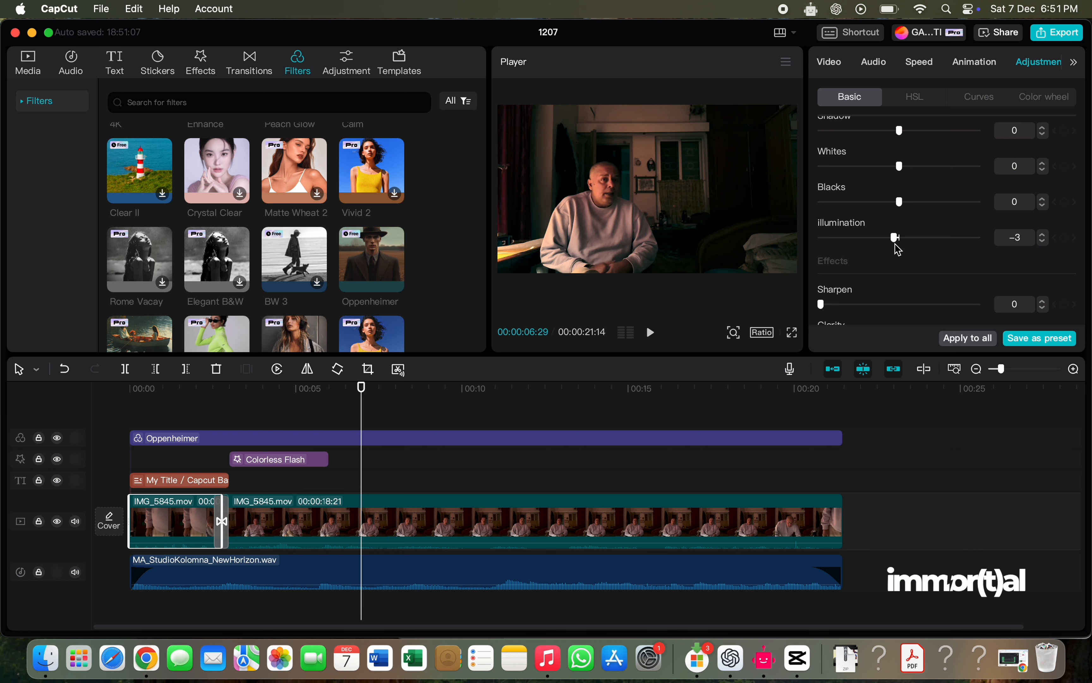
scroll(898, 249, down, 5)
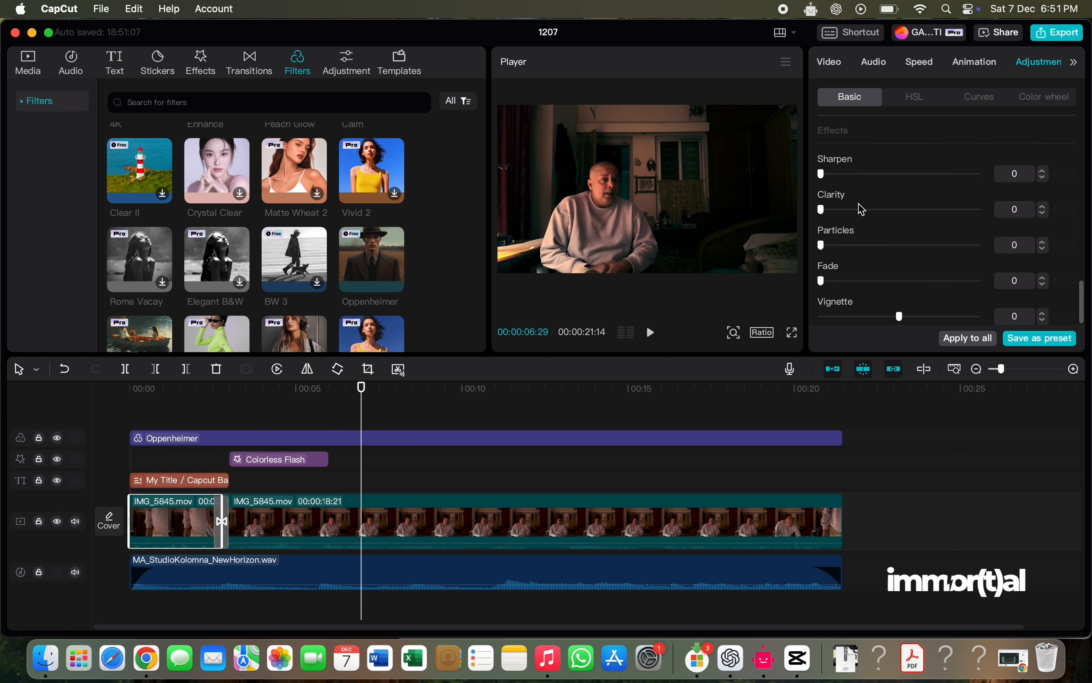
drag(821, 174, 841, 176)
drag(822, 210, 853, 216)
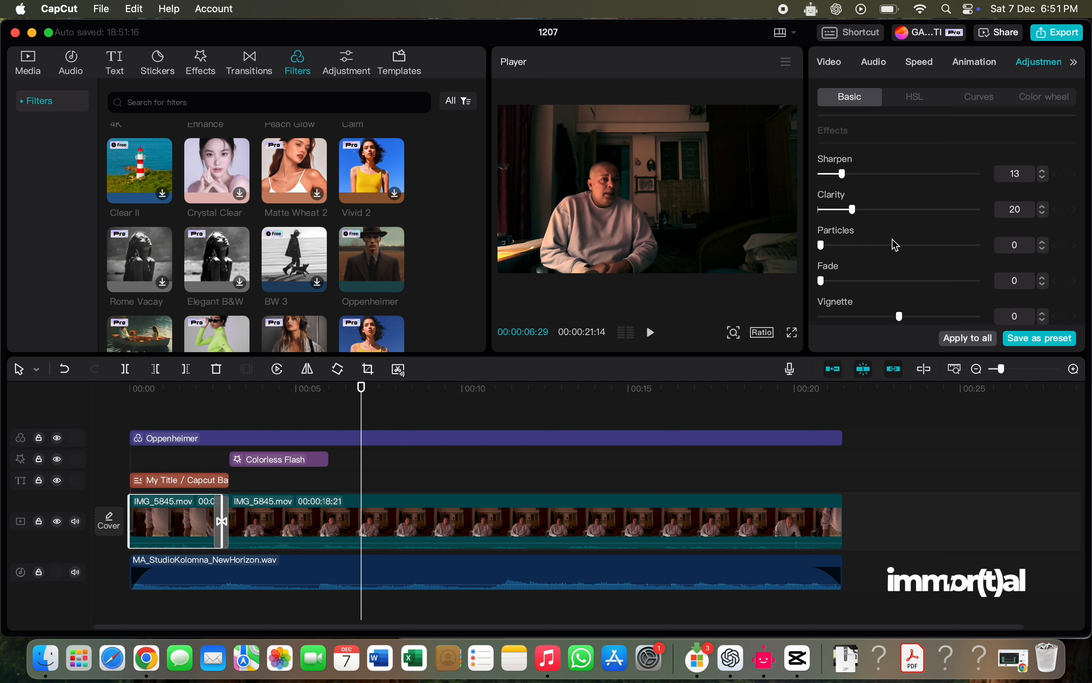
scroll(895, 246, up, 8)
scroll(890, 239, up, 5)
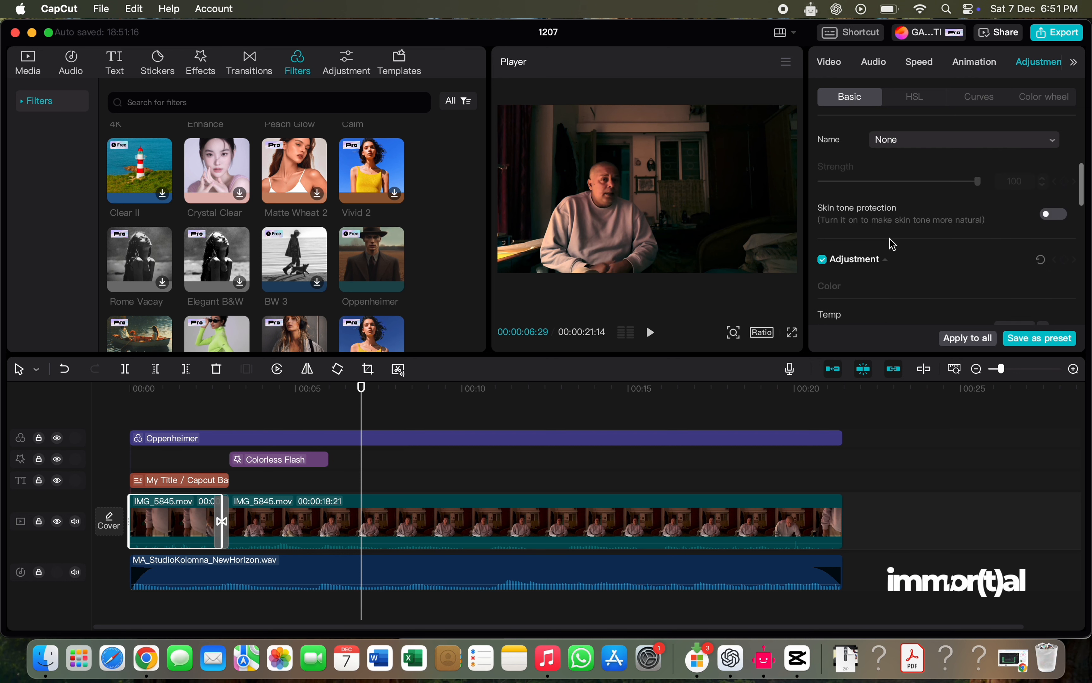
- Look over the first clip's HSL settings and bend its brightness (luma) curve into an S-shape, raising the highlights and lowering the darker tones
click(908, 100)
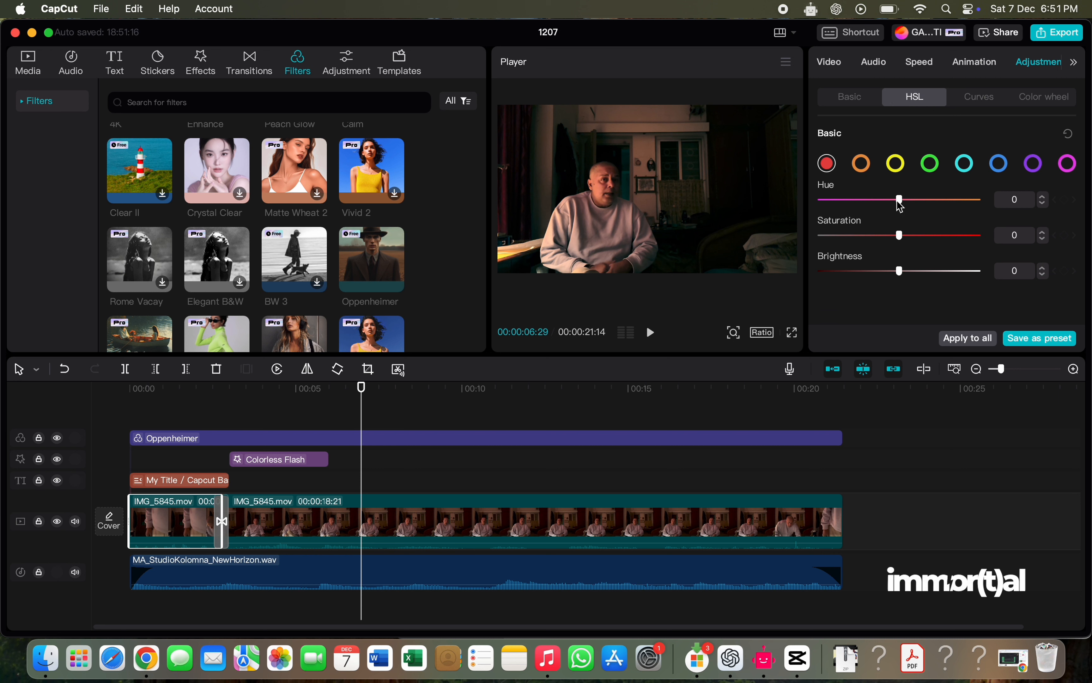
mouse_move(899, 204)
mouse_down()
mouse_move(877, 207)
mouse_move(898, 208)
mouse_up()
click(981, 98)
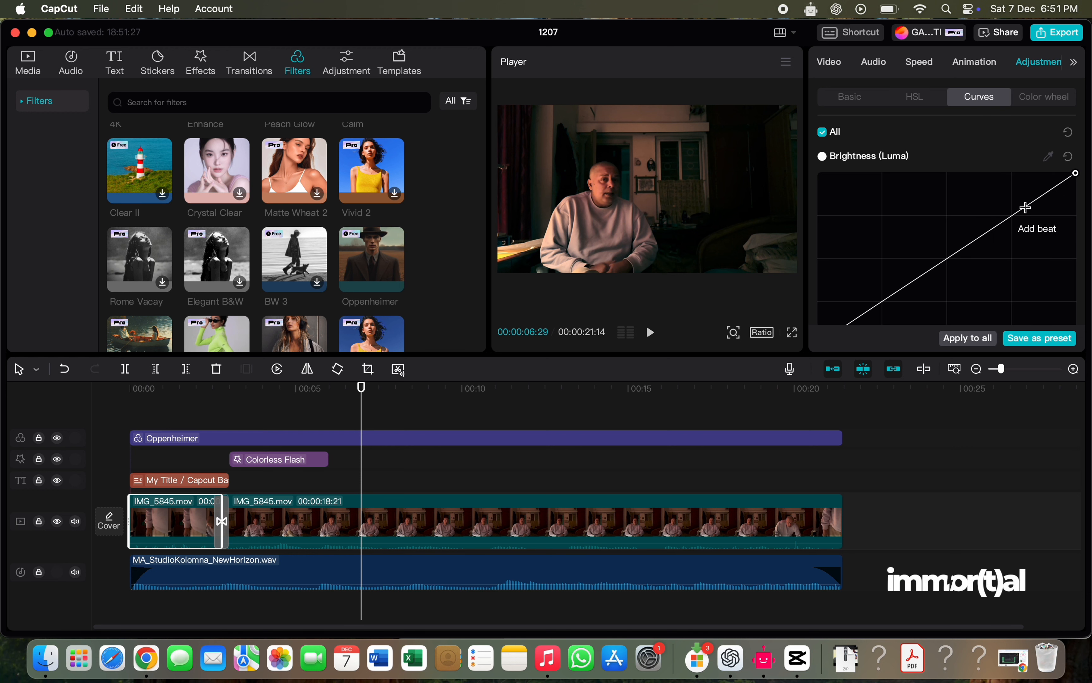
drag(1024, 208, 977, 184)
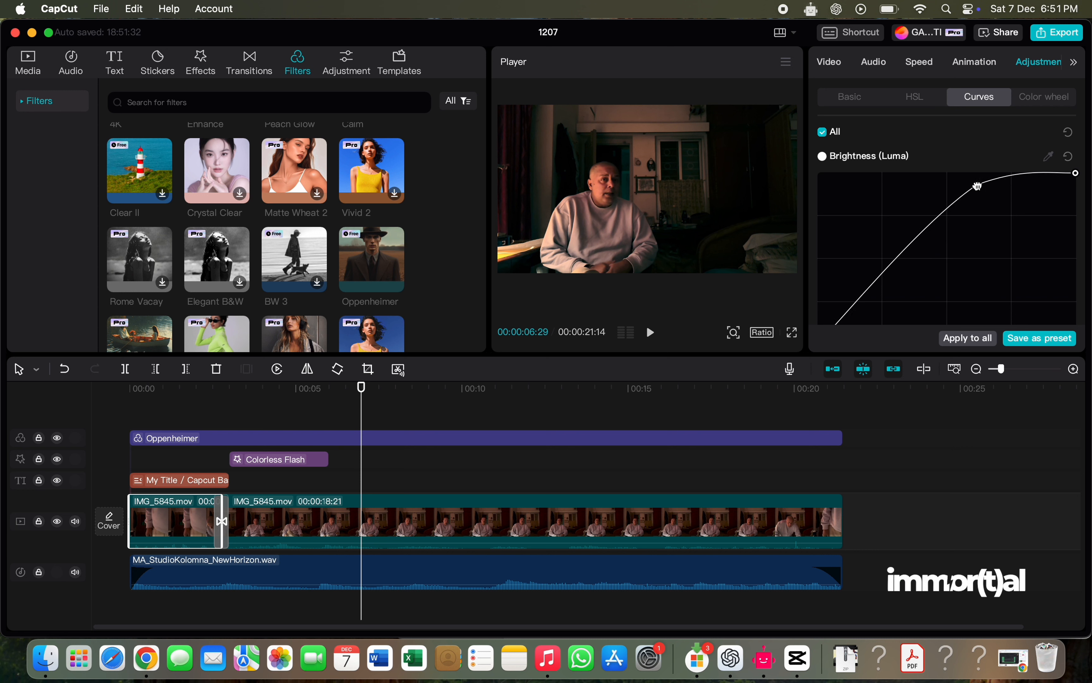
drag(891, 268, 924, 285)
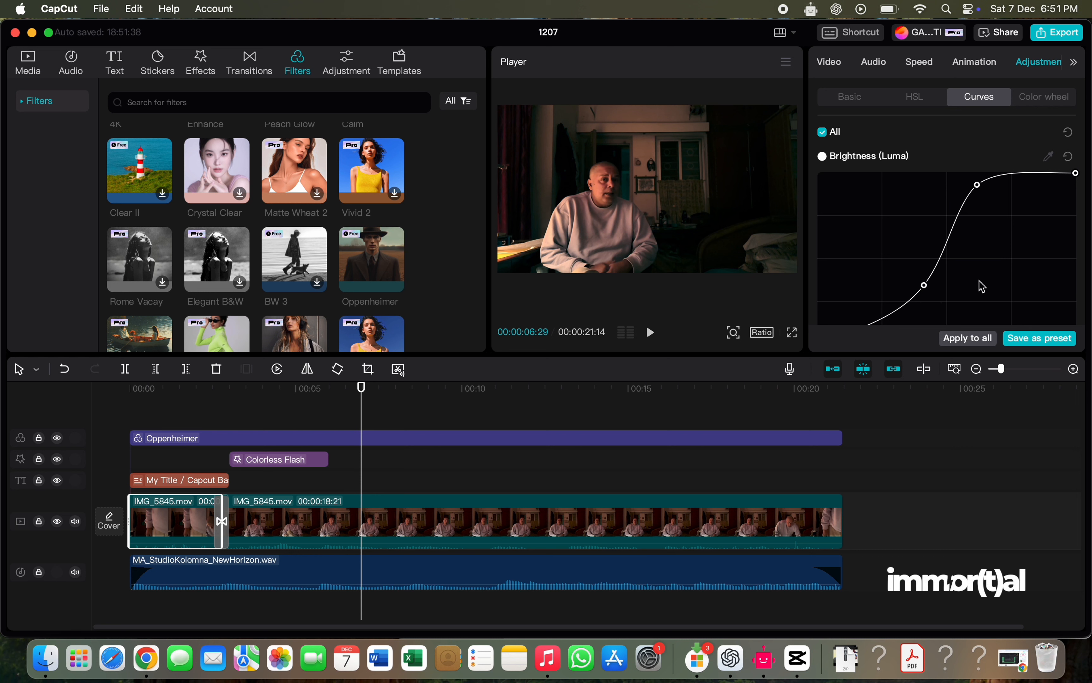
- Examine the color wheel adjustments available for the first clip
click(1036, 106)
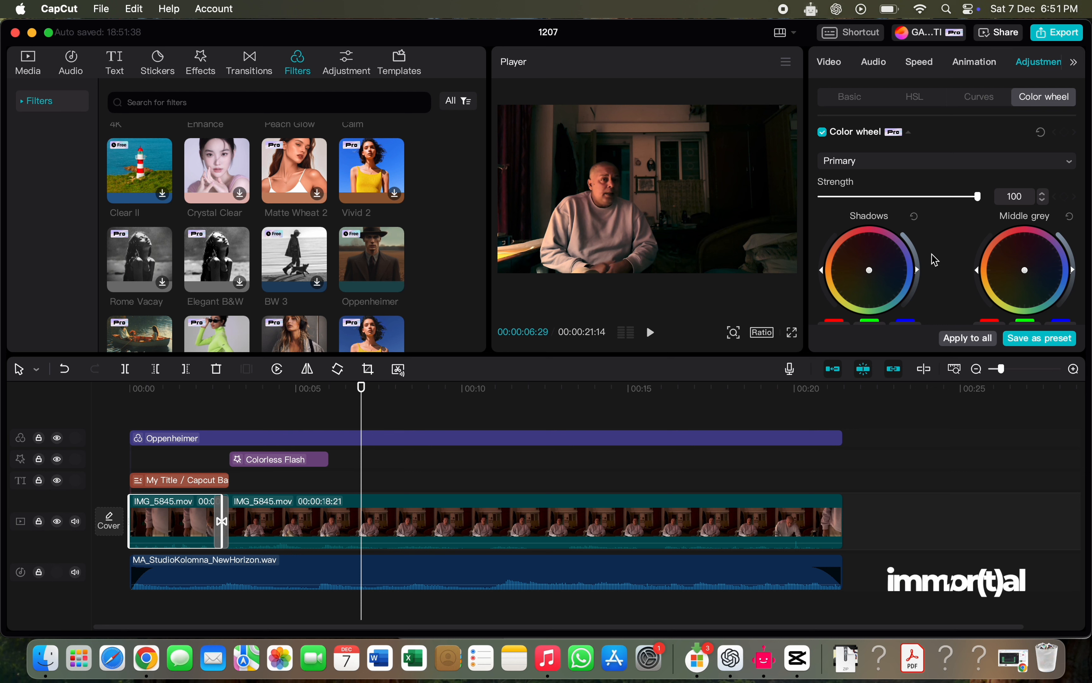
scroll(934, 258, down, 3)
scroll(934, 258, up, 3)
- Play the video onward, return to its beginning and replay it to check the color adjustments
click(649, 334)
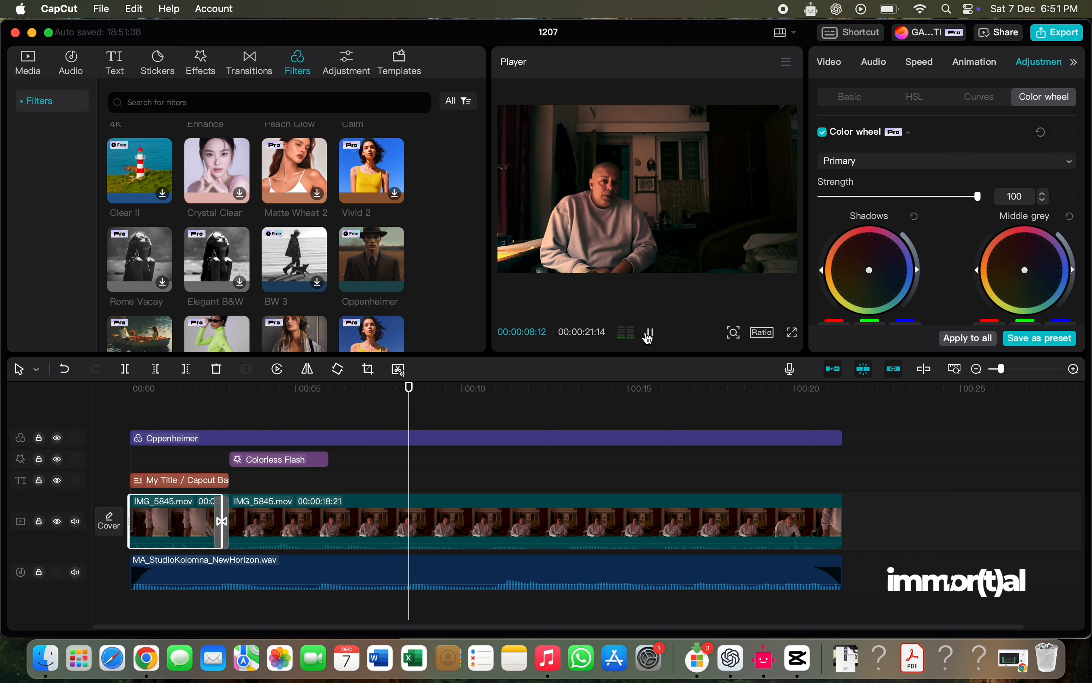
click(651, 334)
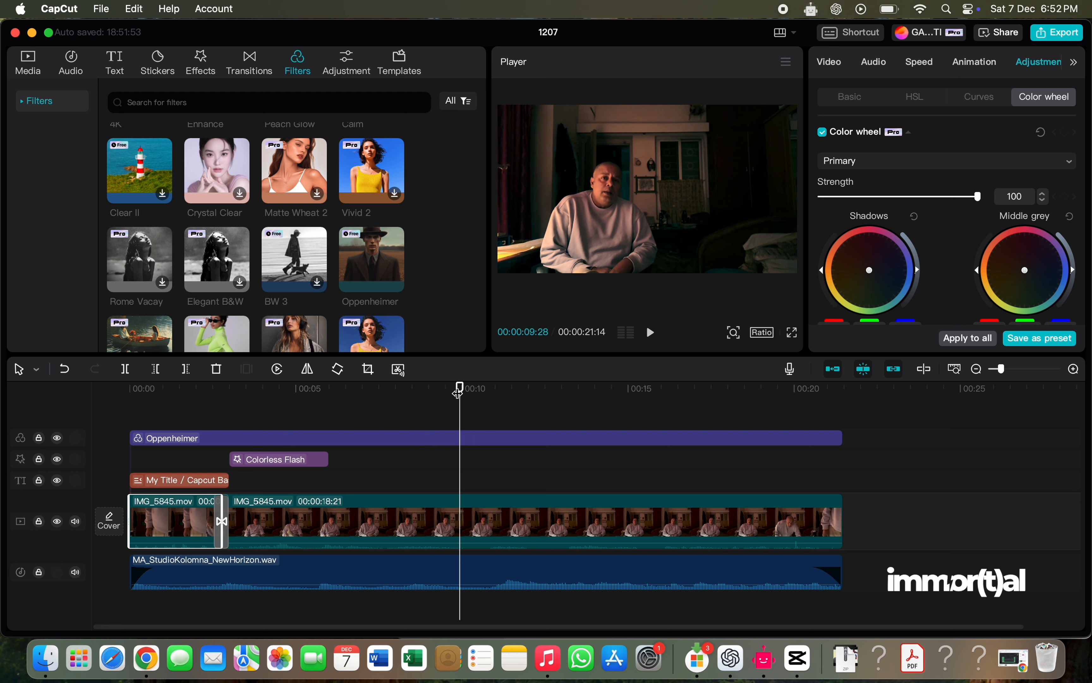
drag(458, 391, 115, 433)
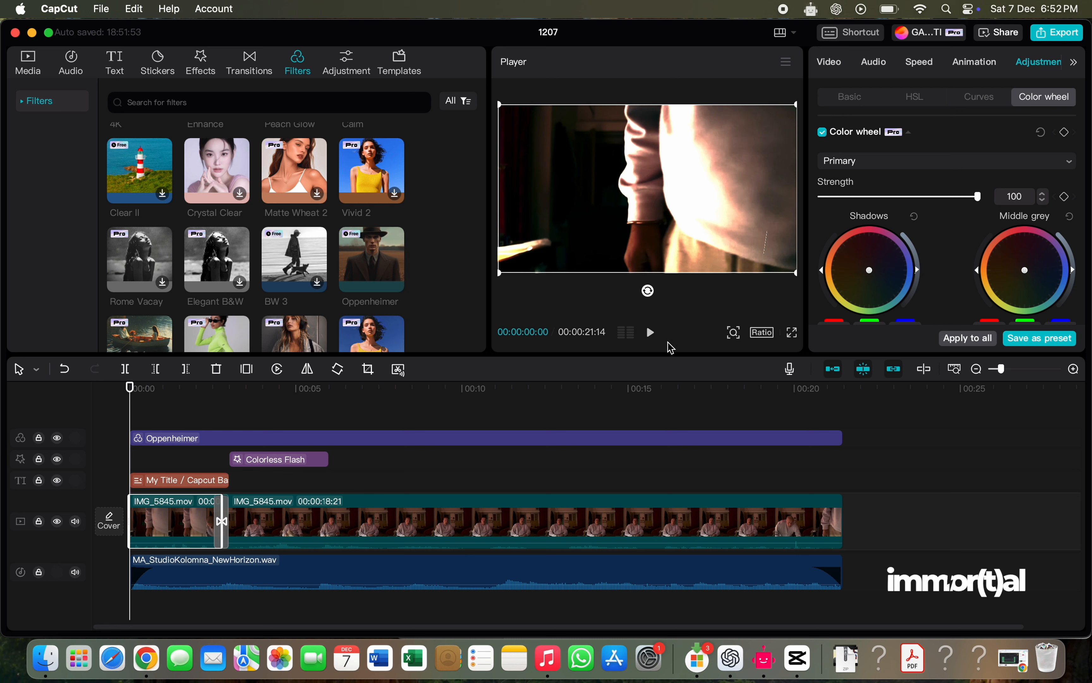
click(649, 334)
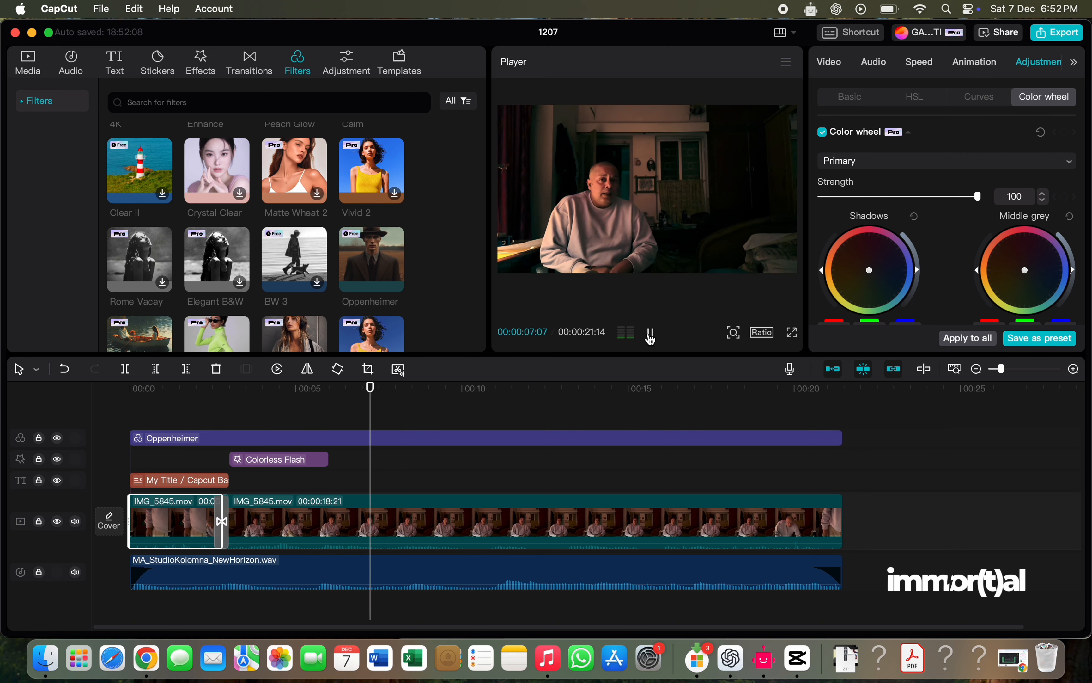
click(651, 334)
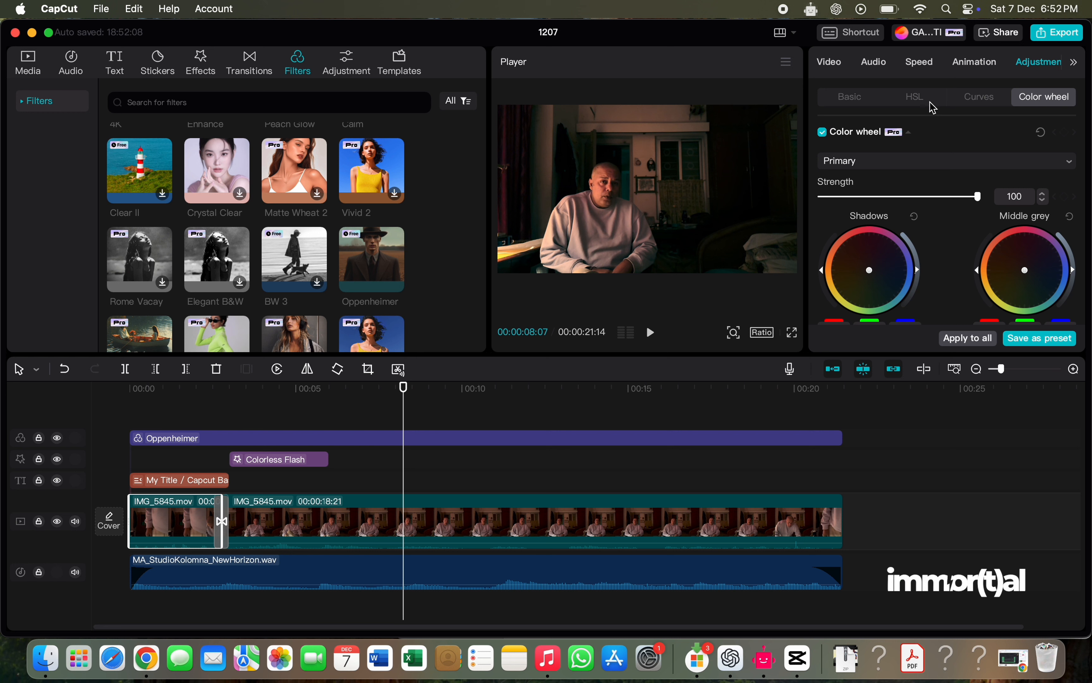
- Return to the start of the video and examine the first clip's normal speed settings and speed curve presets
click(920, 63)
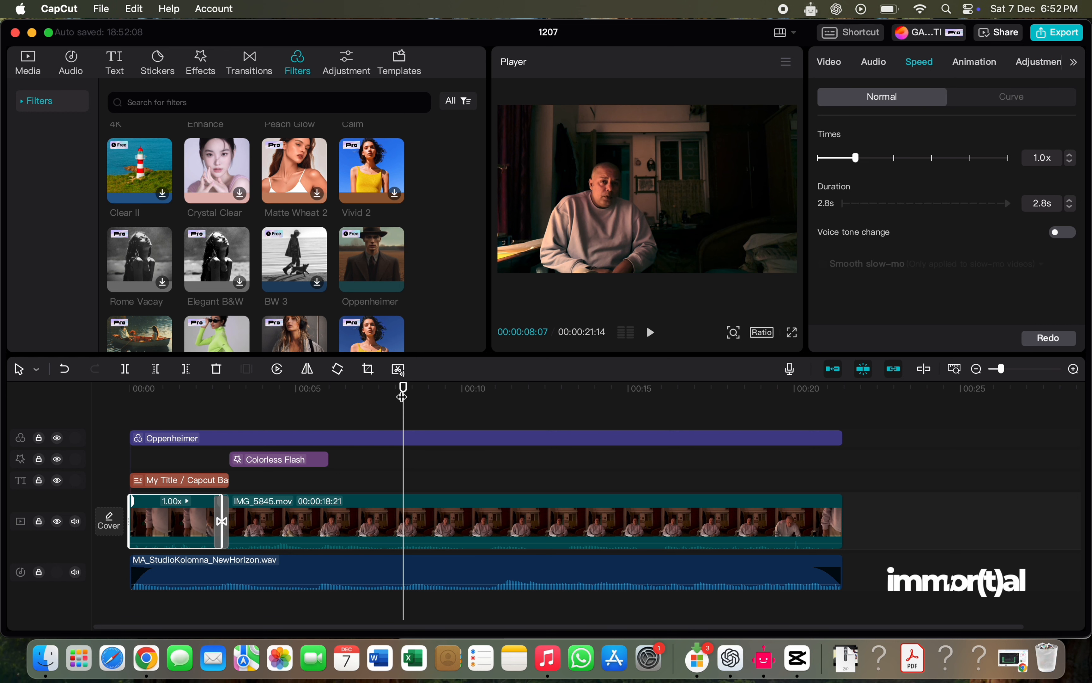
drag(403, 391, 125, 445)
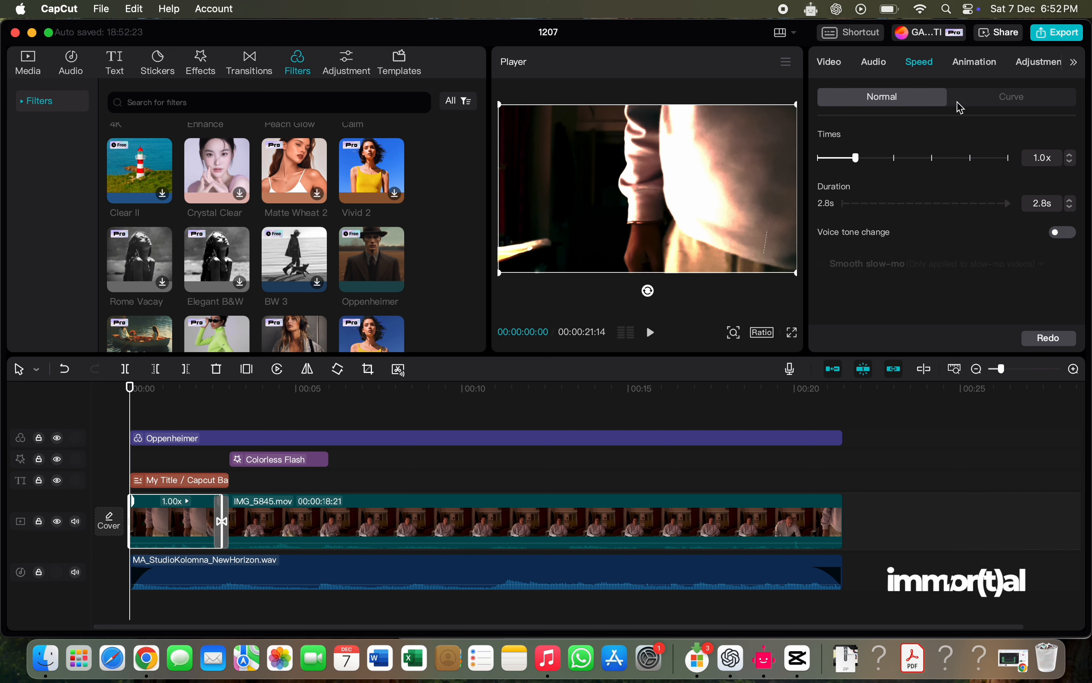
scroll(911, 179, down, 1)
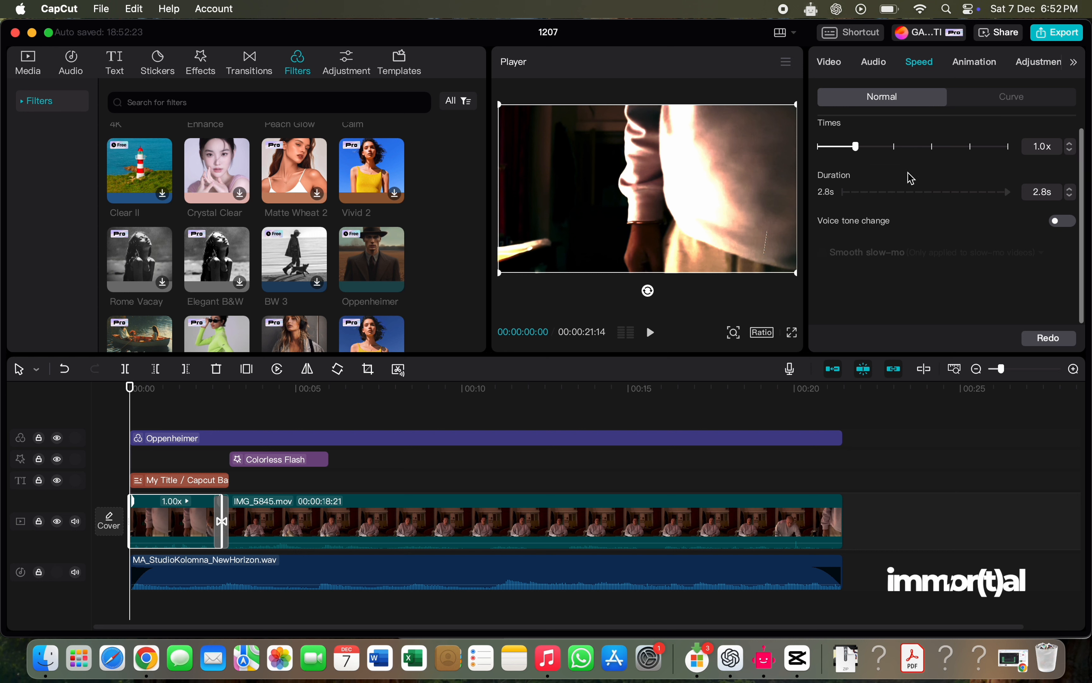
scroll(908, 177, up, 1)
click(1015, 102)
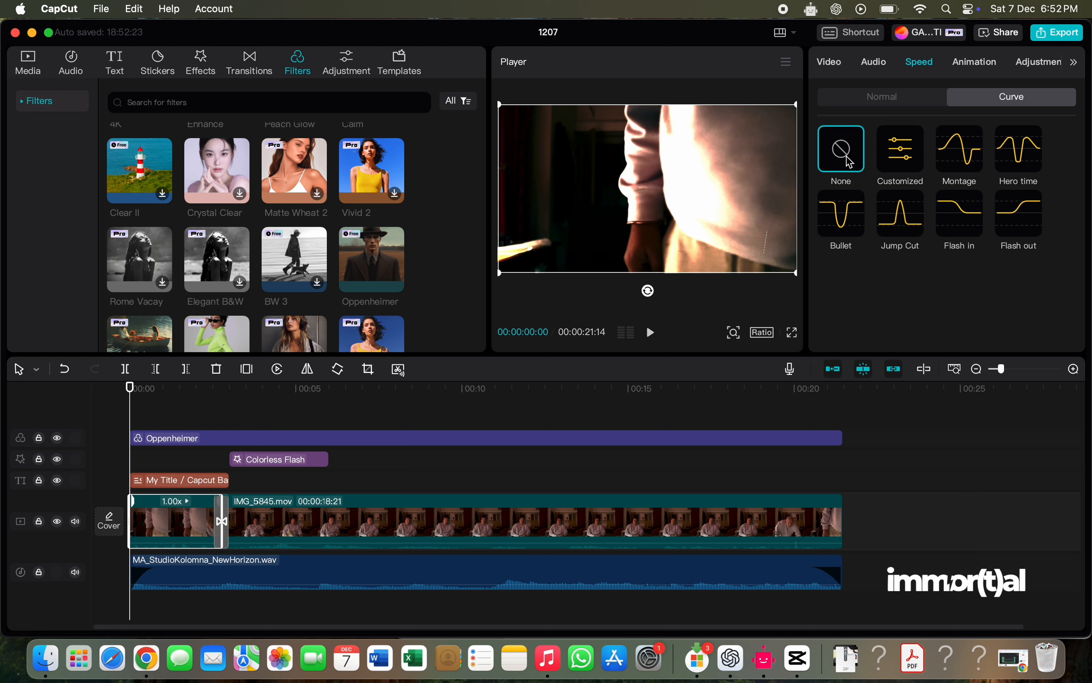
- Apply the Montage speed curve to the first clip and preview it from the beginning
click(965, 160)
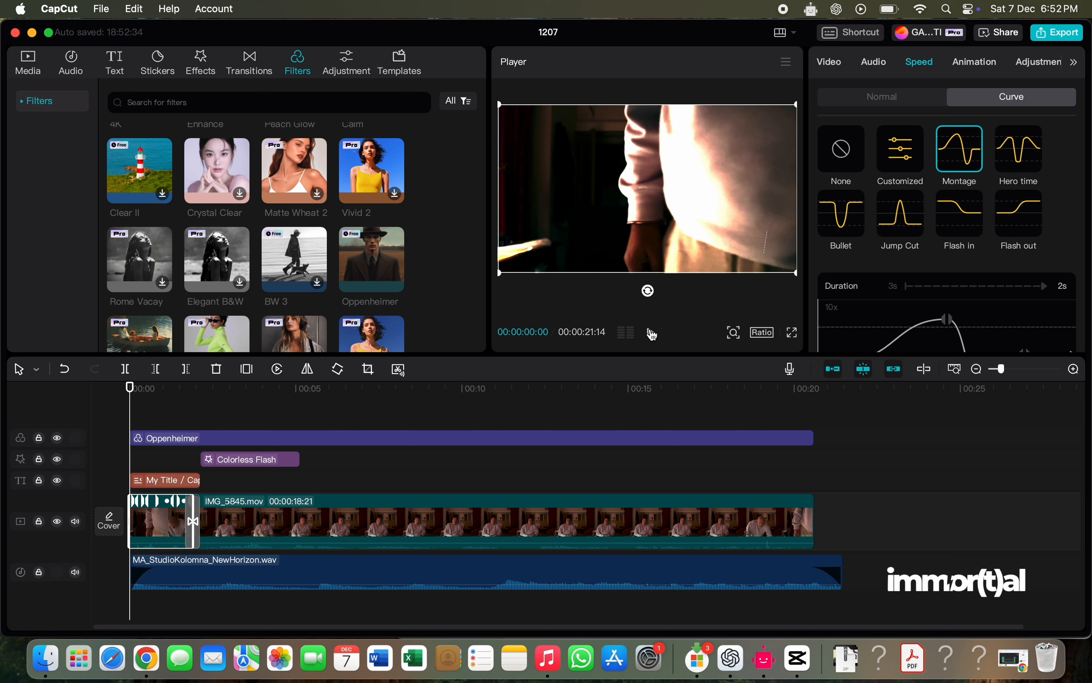
click(651, 334)
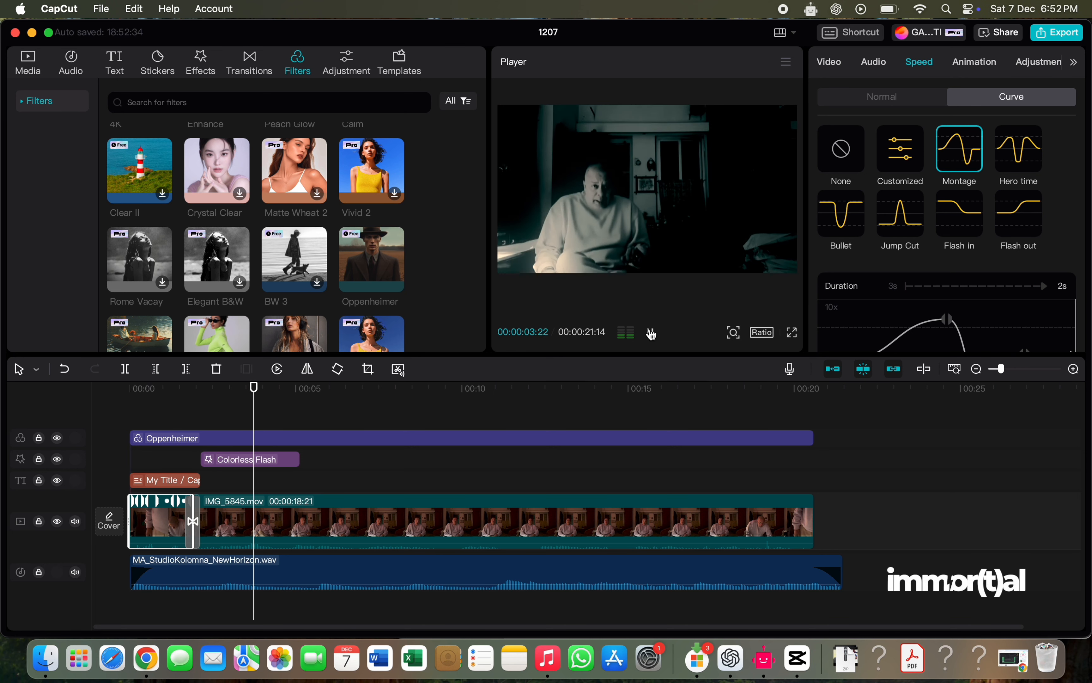
click(652, 333)
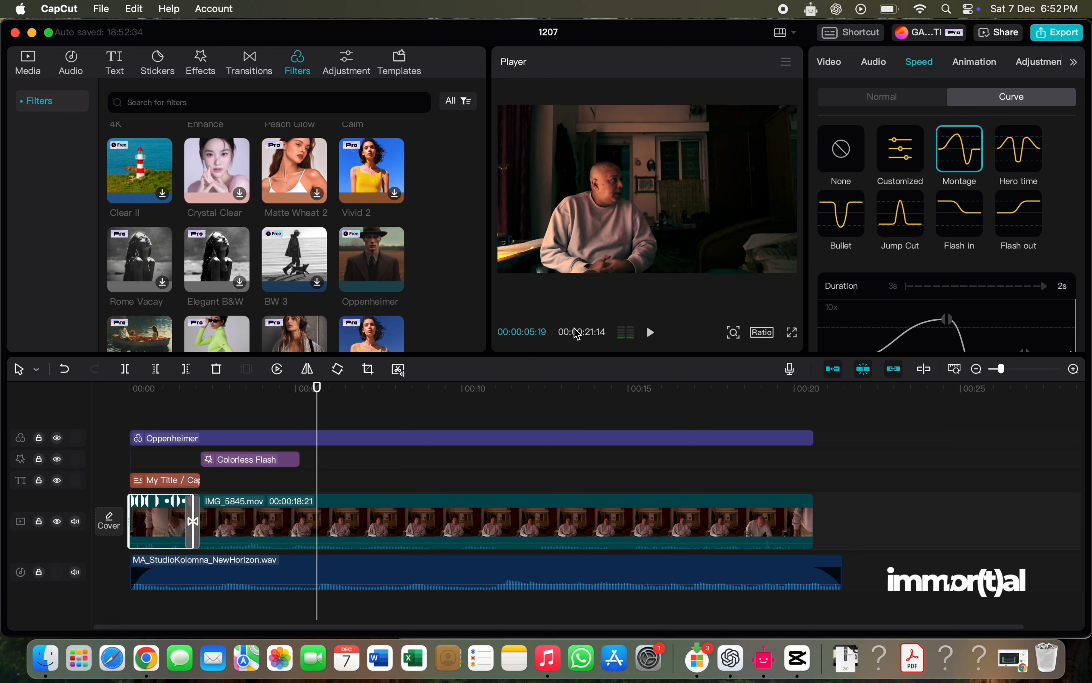
- Apply the Hero time speed curve to the first clip and preview it from the beginning
drag(319, 388, 130, 427)
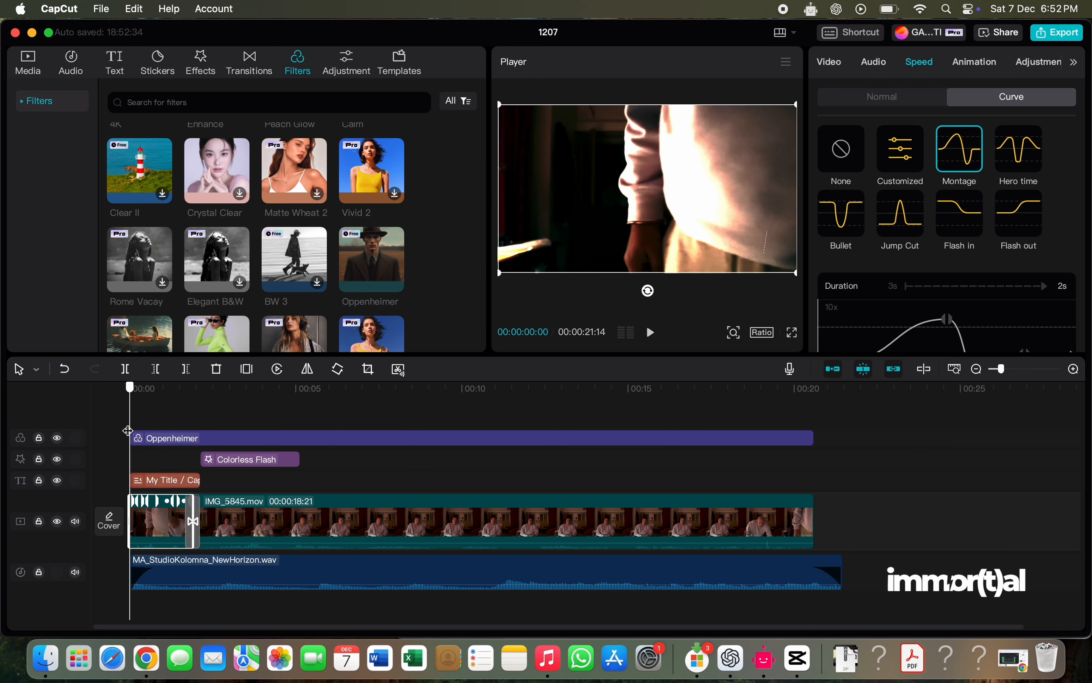
click(1027, 155)
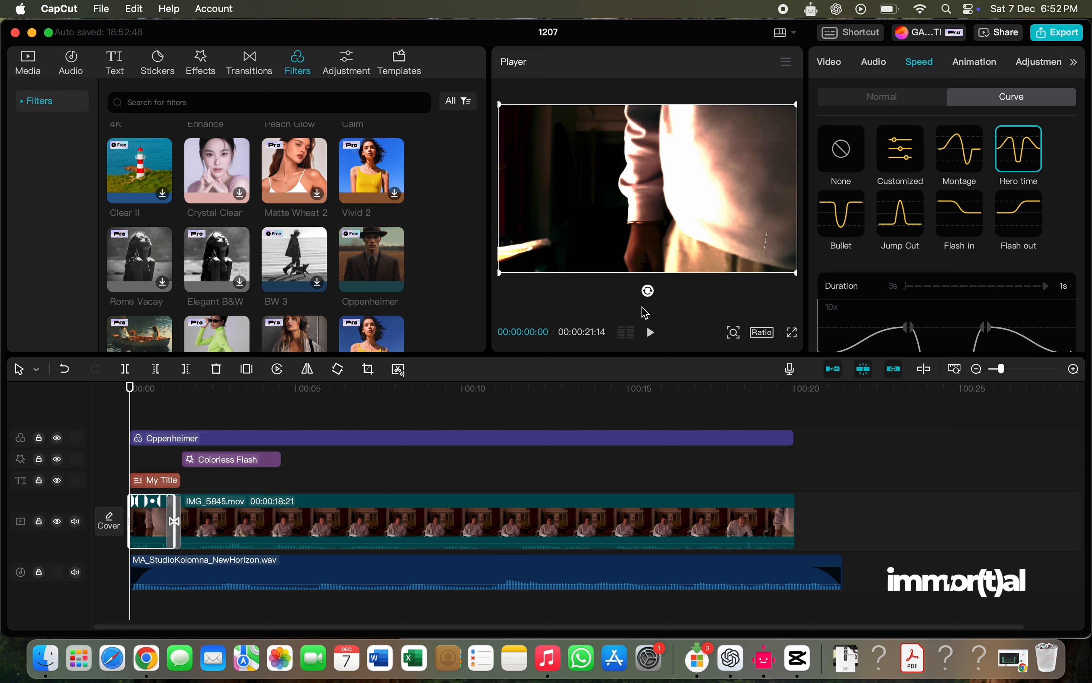
click(652, 333)
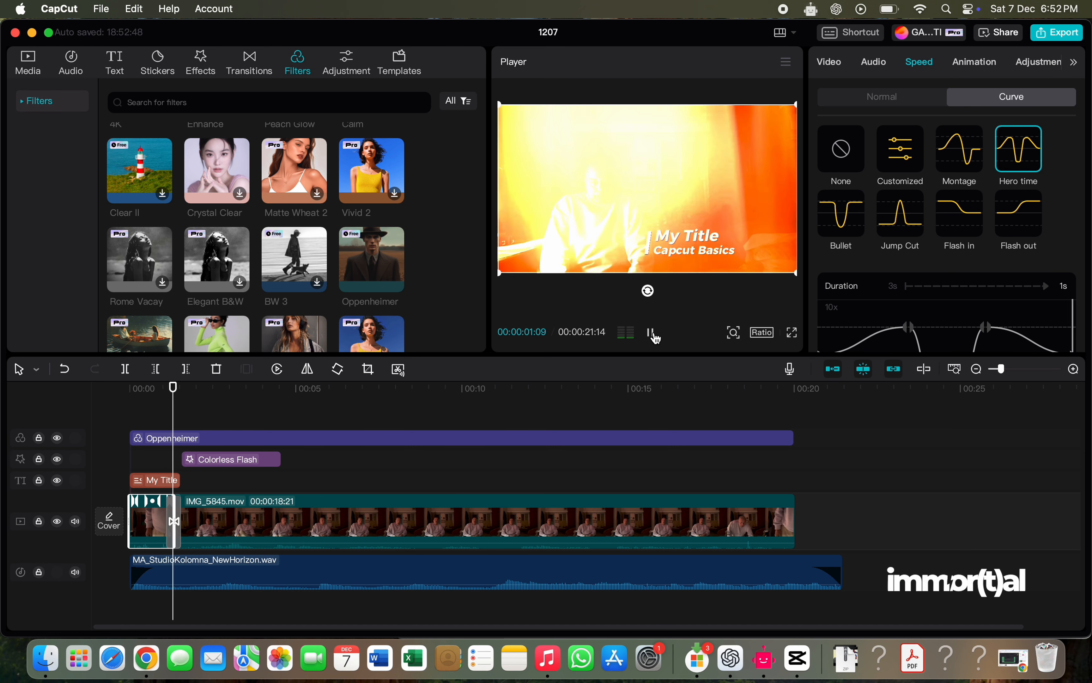